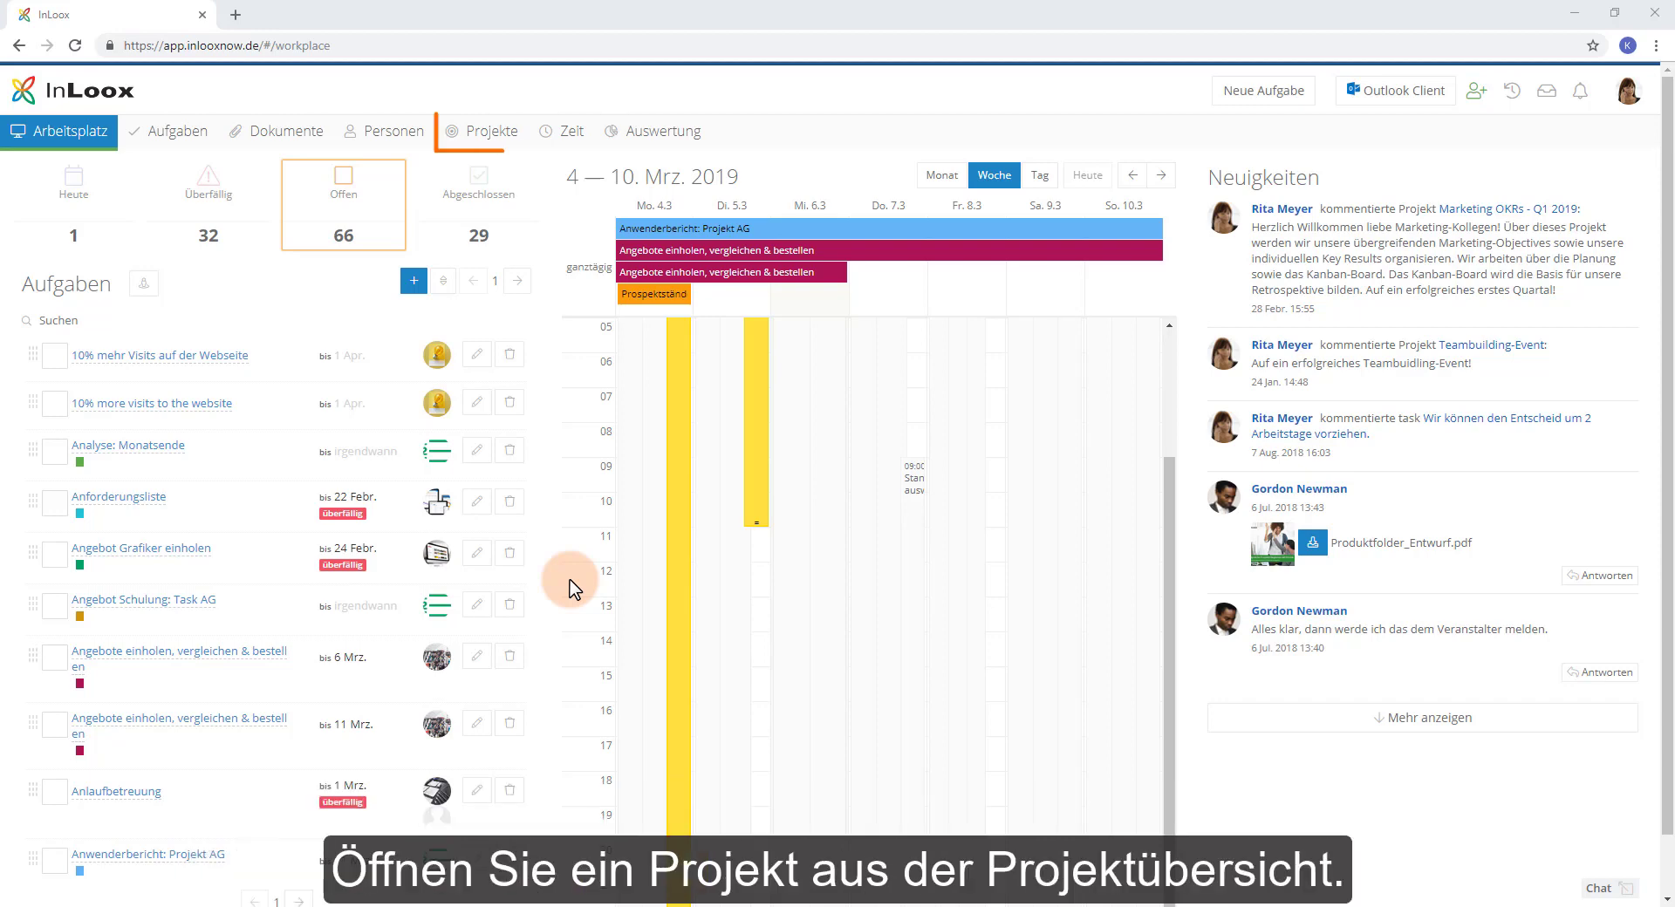
Open the Teambuilding-Event project from the project overview and display its task board
click(481, 140)
scroll(479, 320, down, 8)
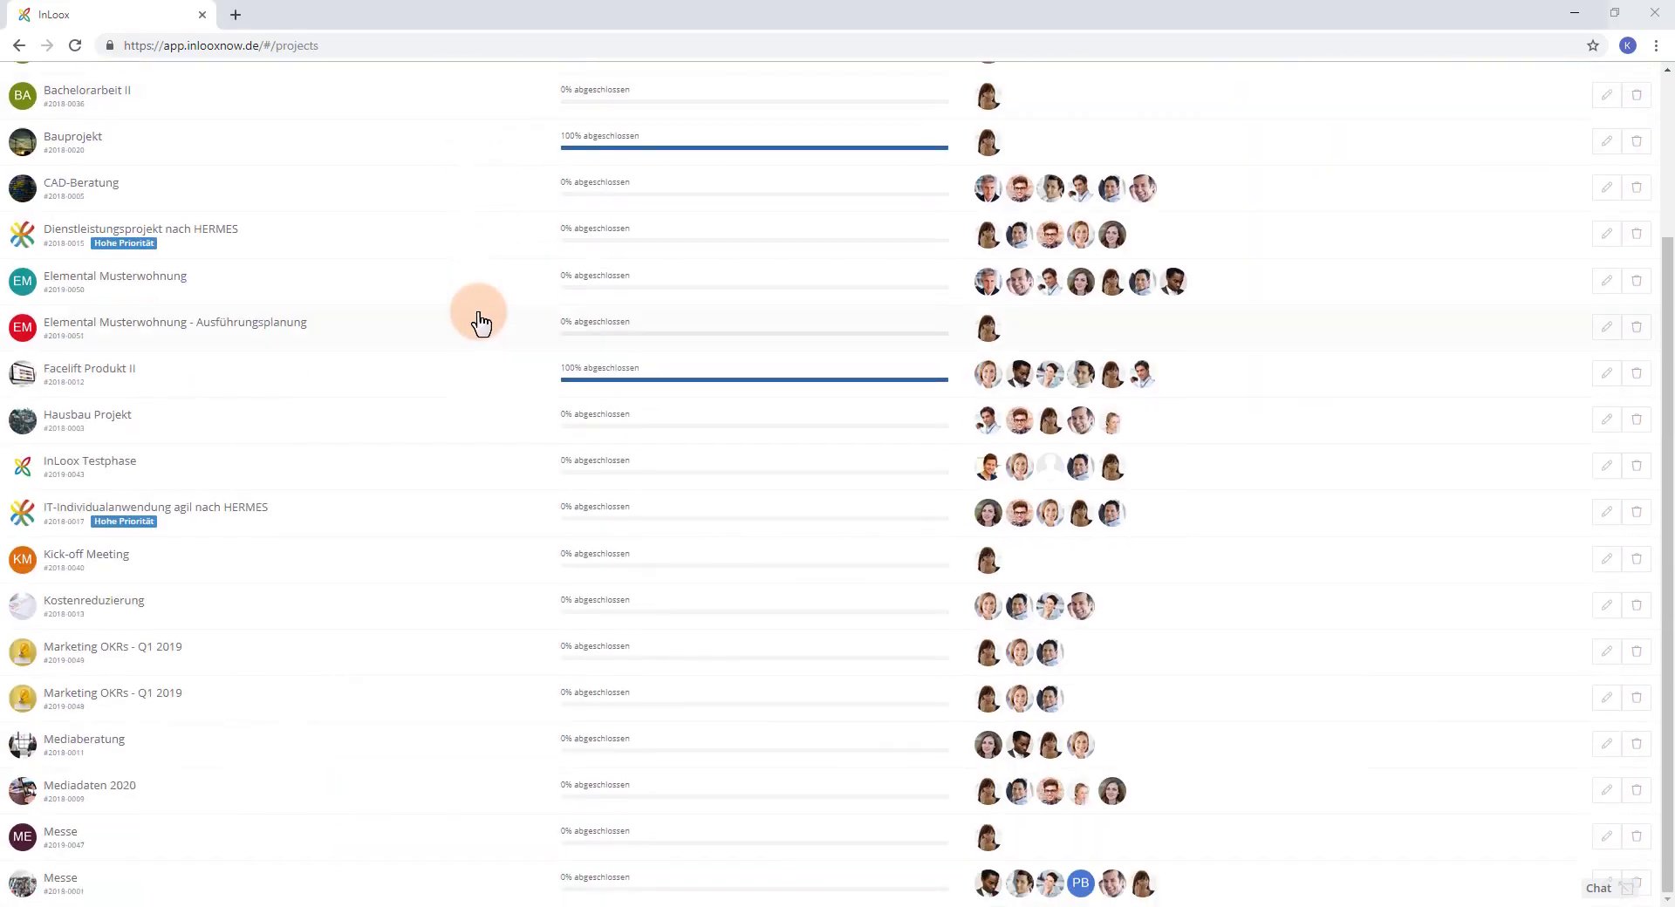
scroll(479, 319, down, 1)
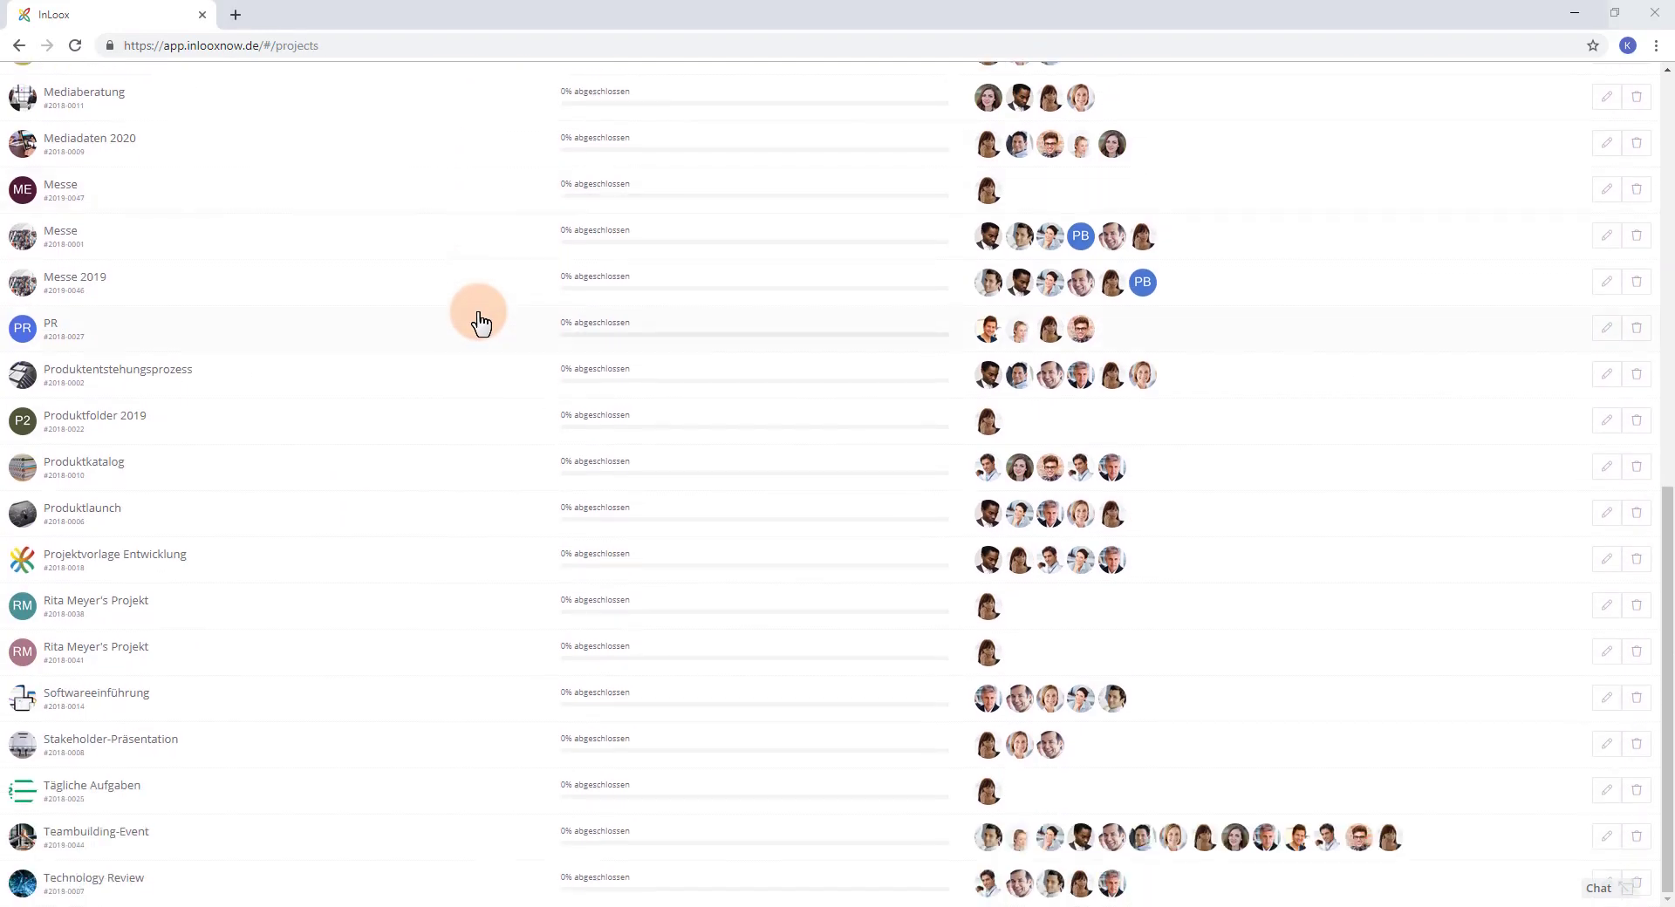
click(276, 823)
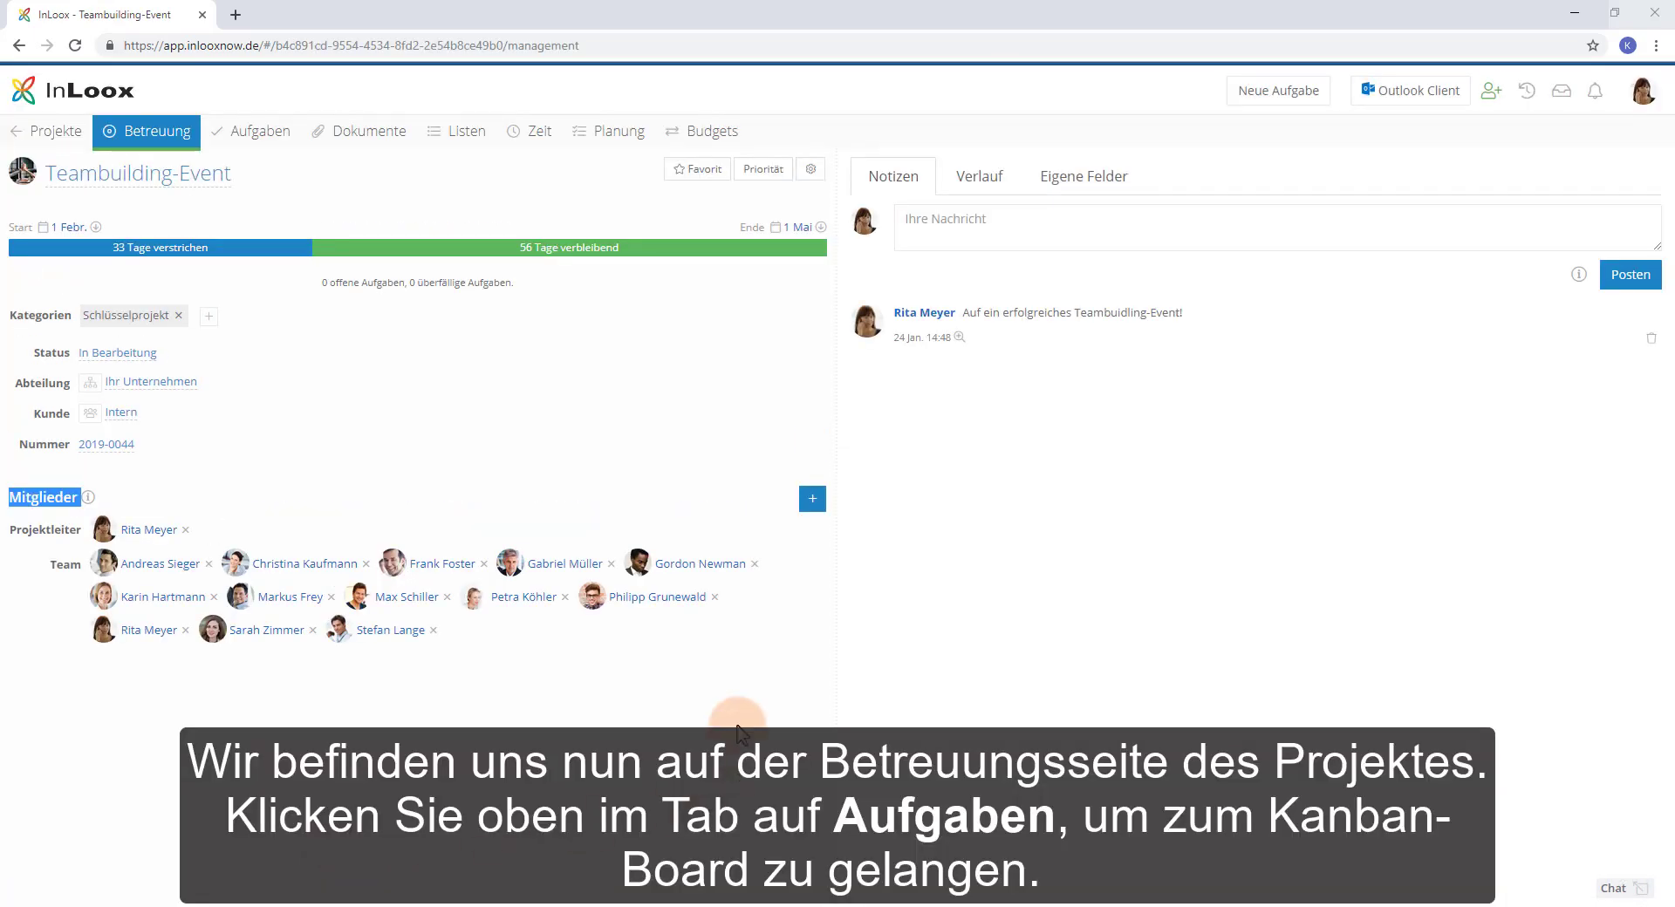
click(737, 728)
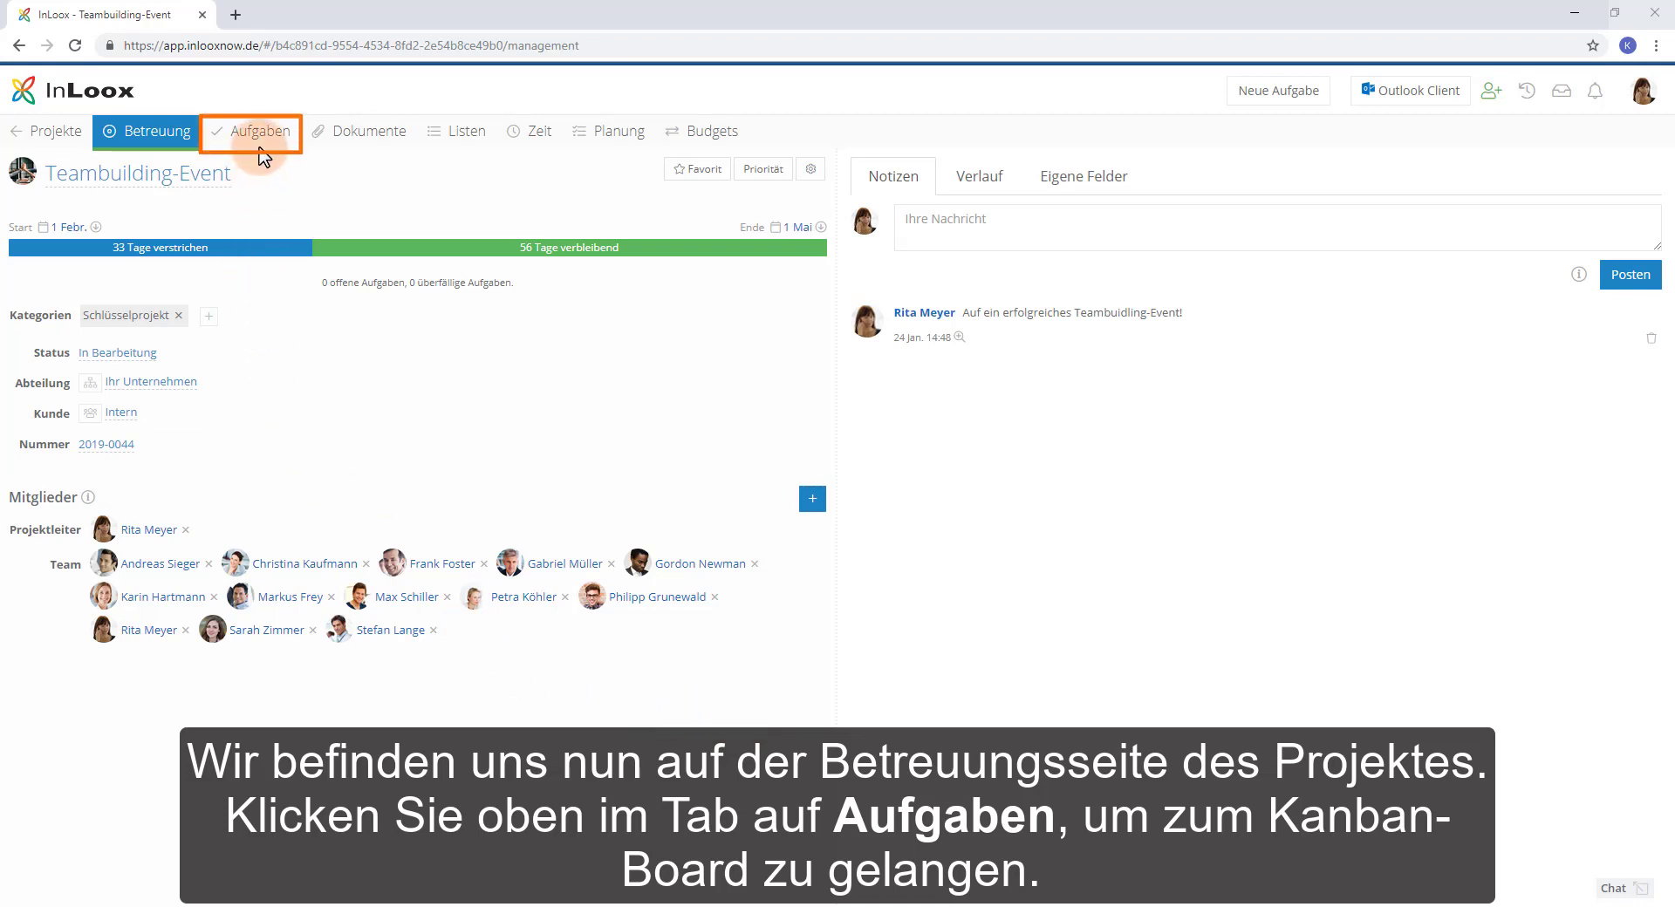
click(266, 139)
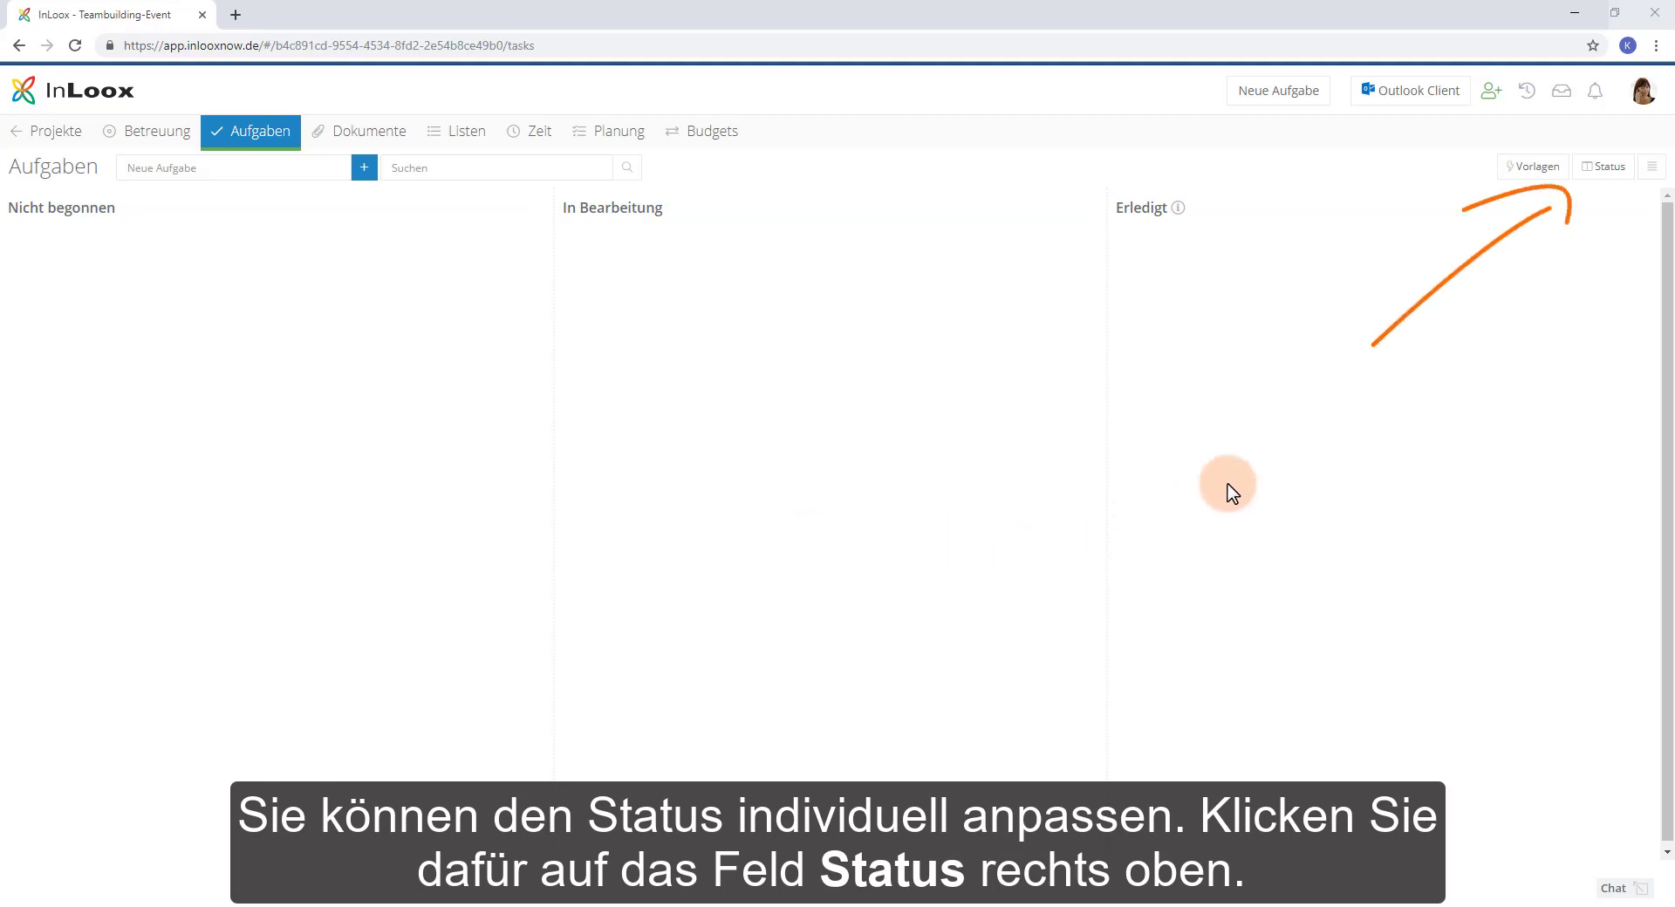
Add a new status to the task board and move it ahead of Erledigt
click(1591, 172)
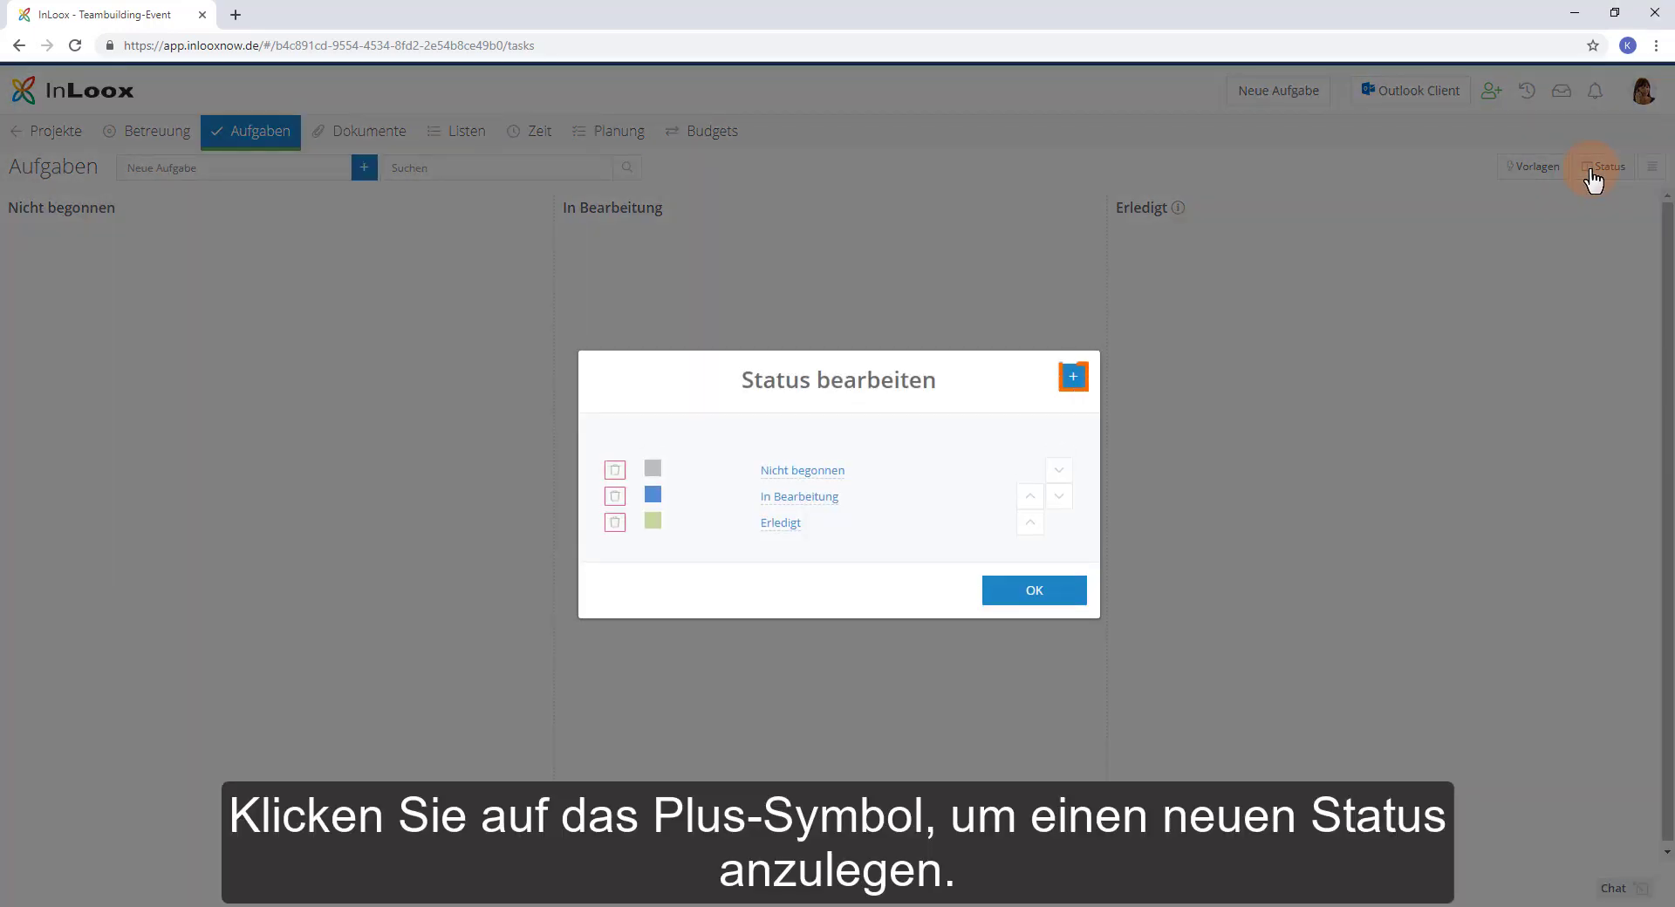
click(1073, 378)
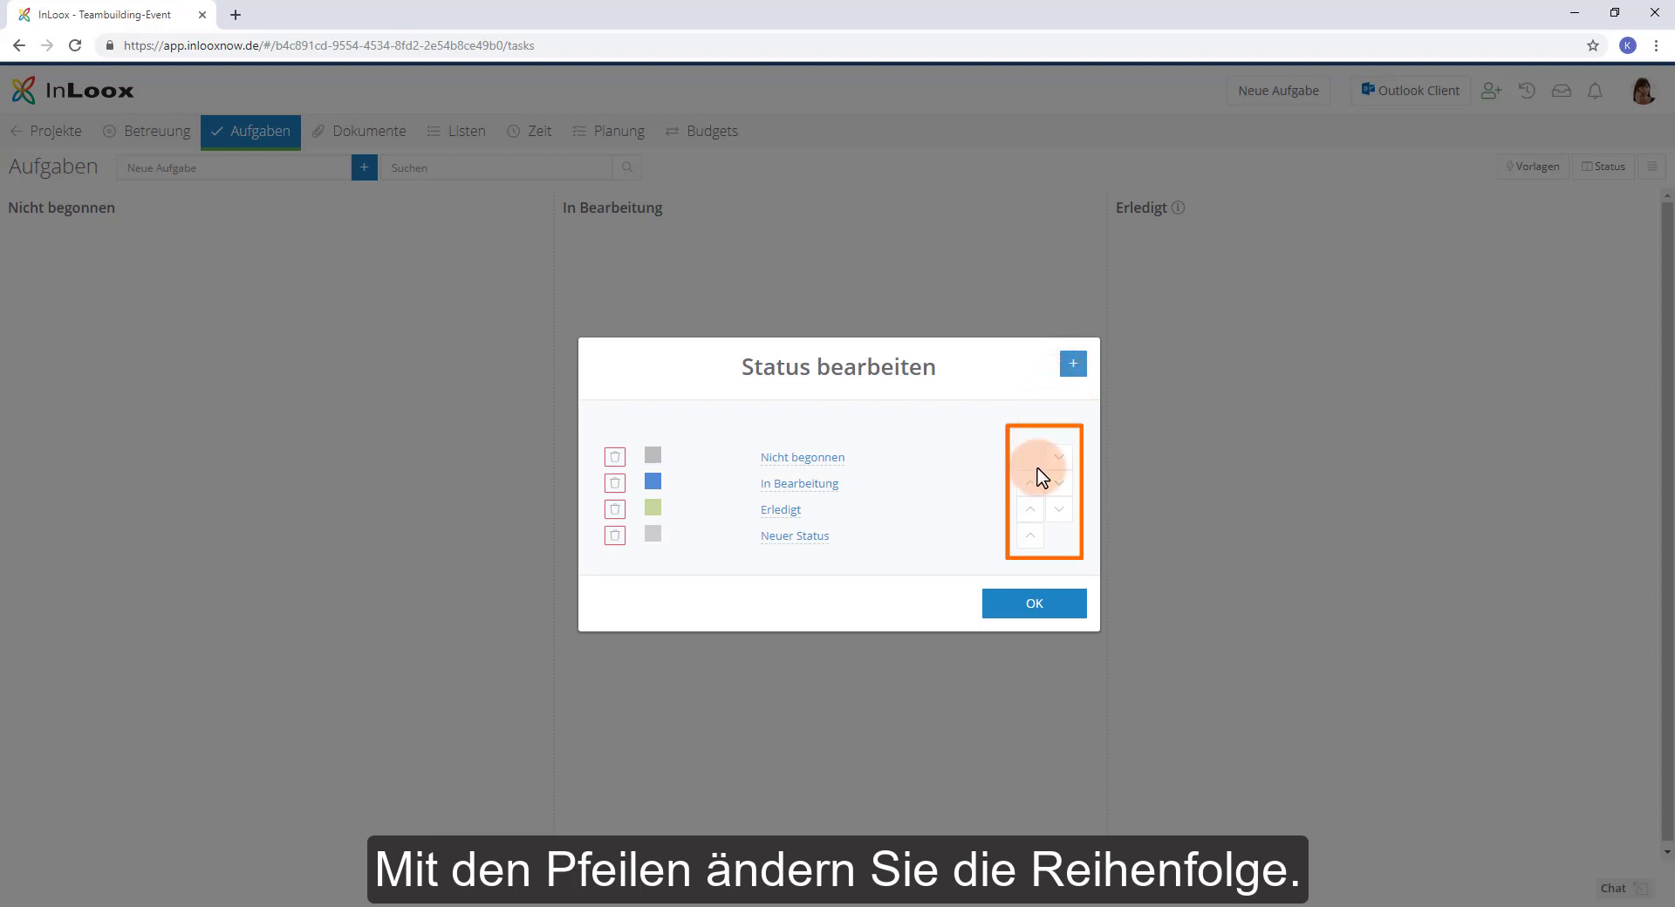
click(1030, 537)
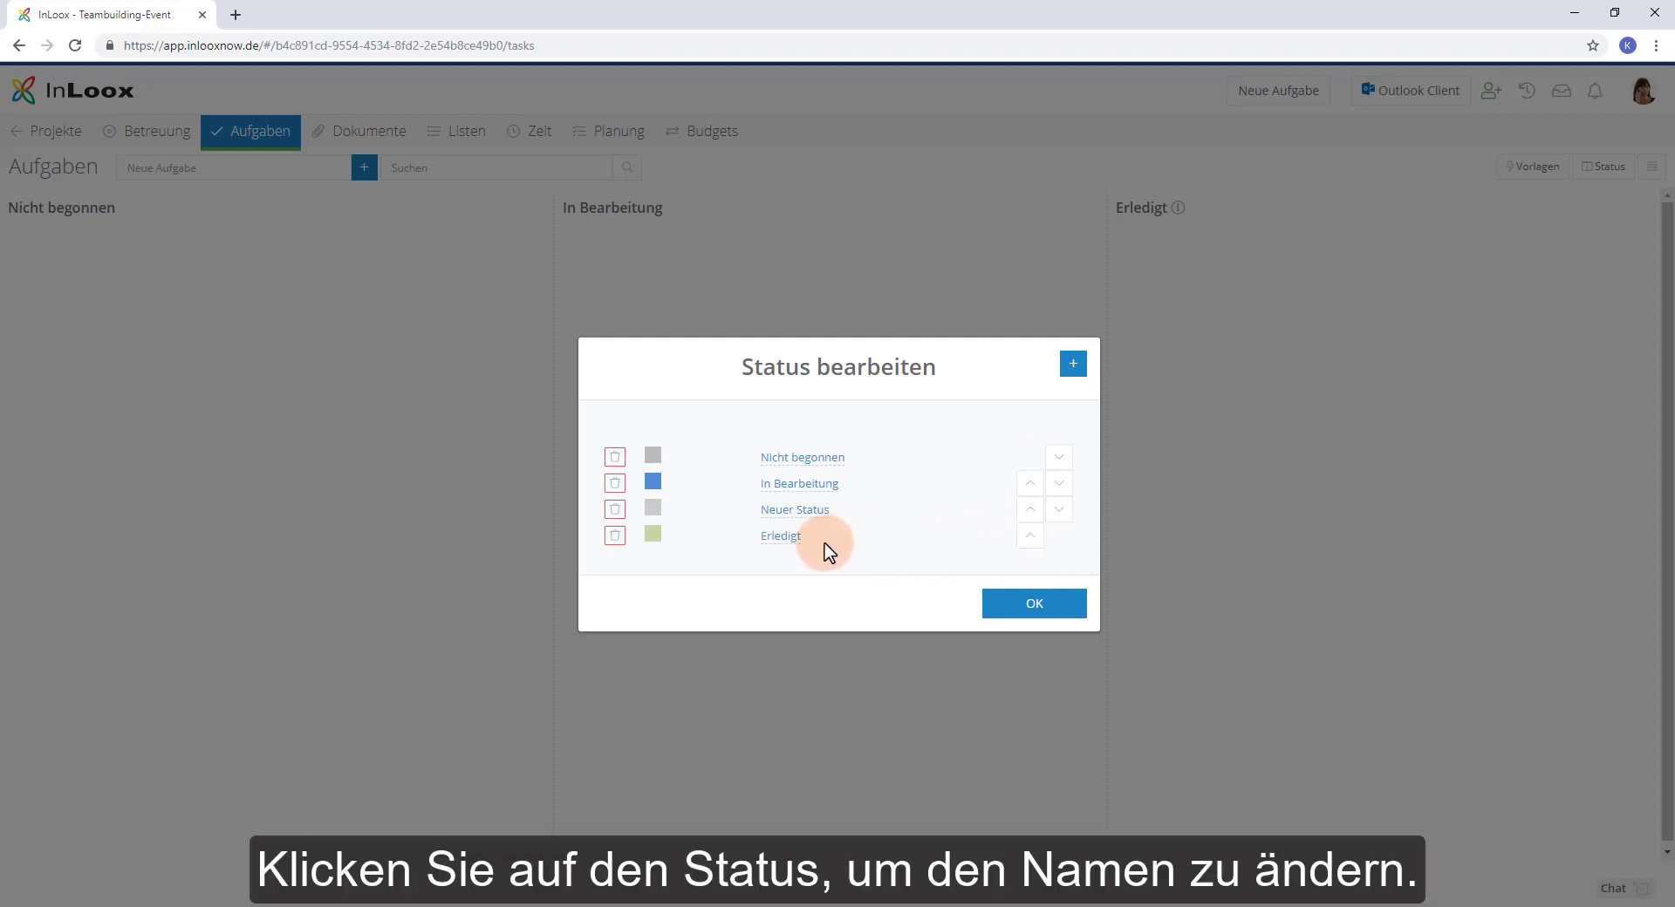
Rename the new status as Warte auf Antwort
click(816, 512)
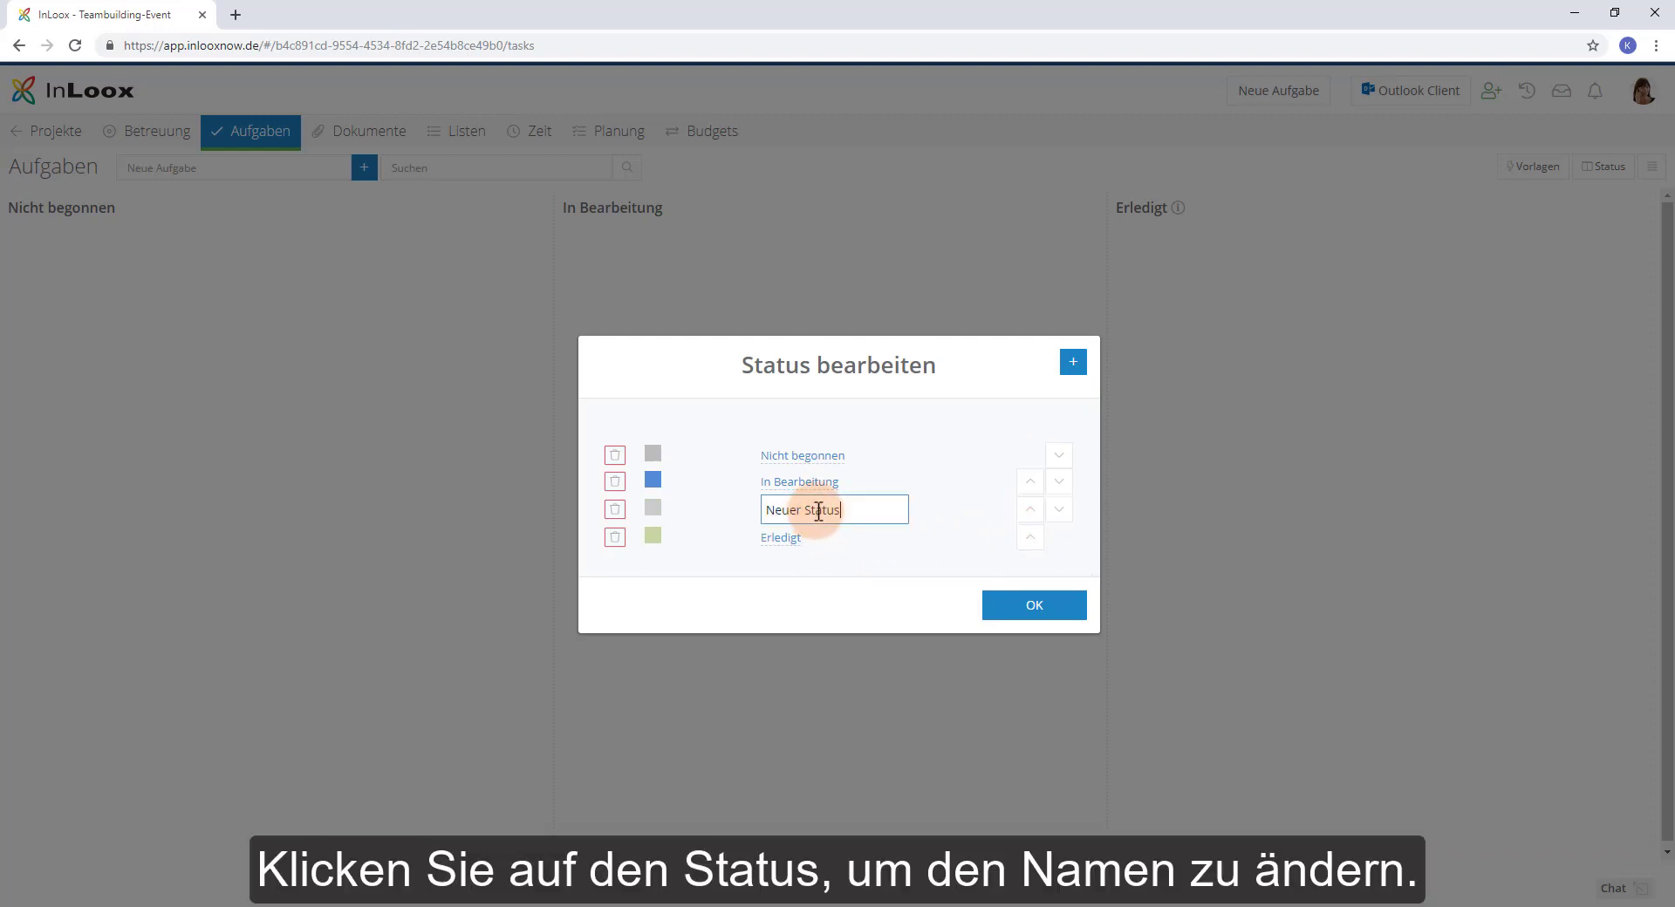
drag(854, 510, 748, 512)
text(Warte auf Antwort)
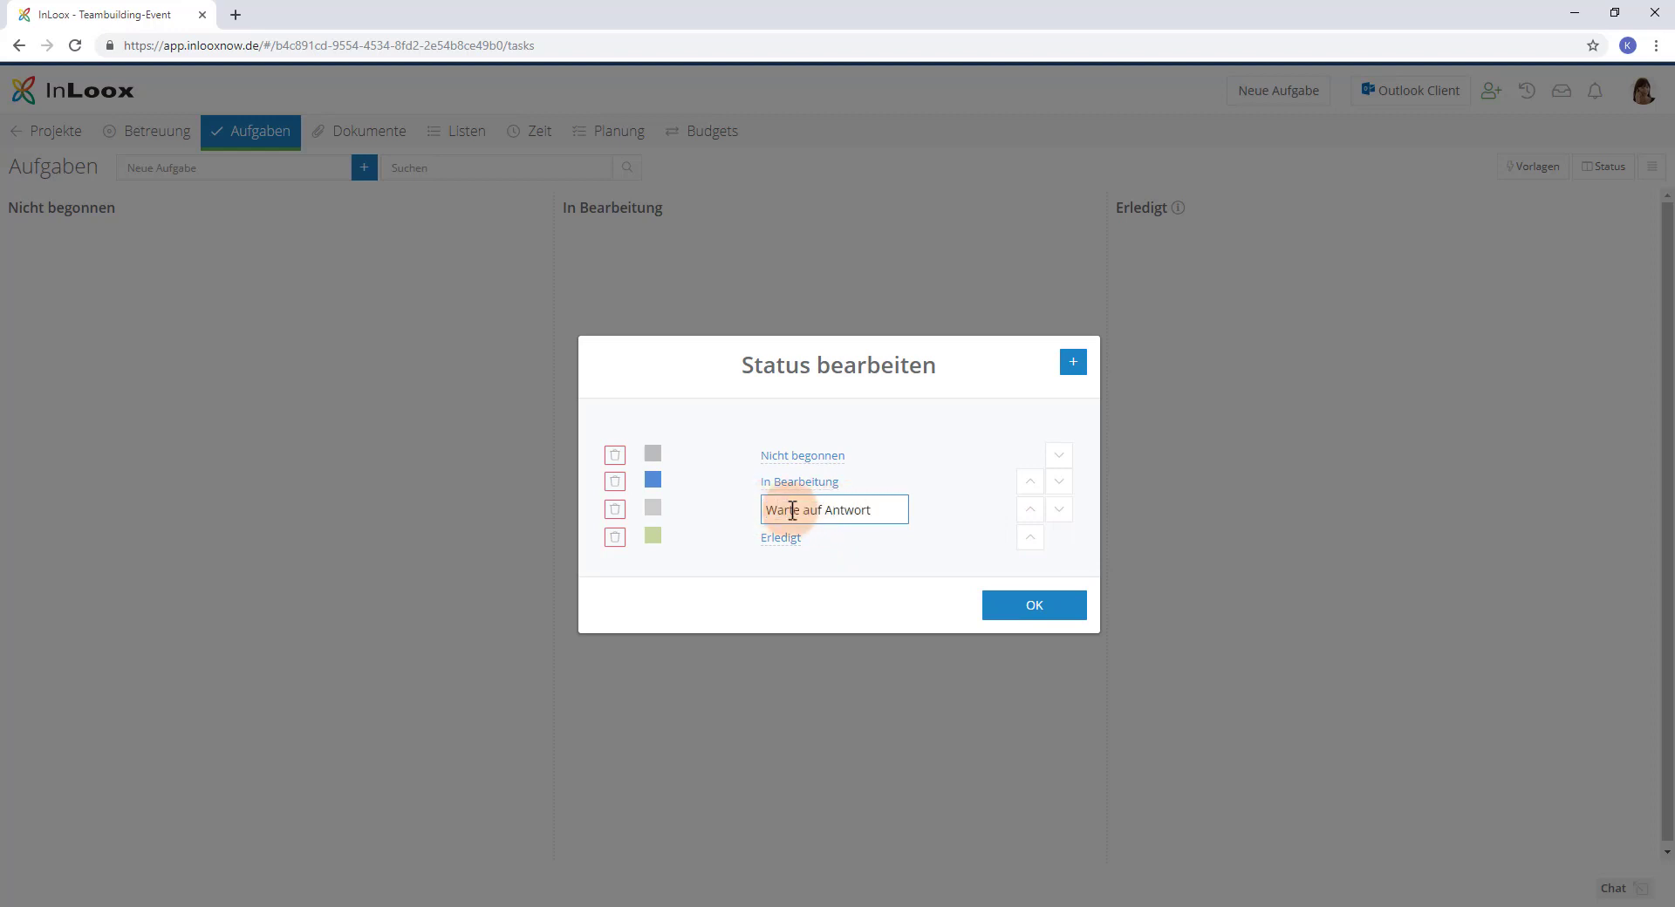
click(708, 521)
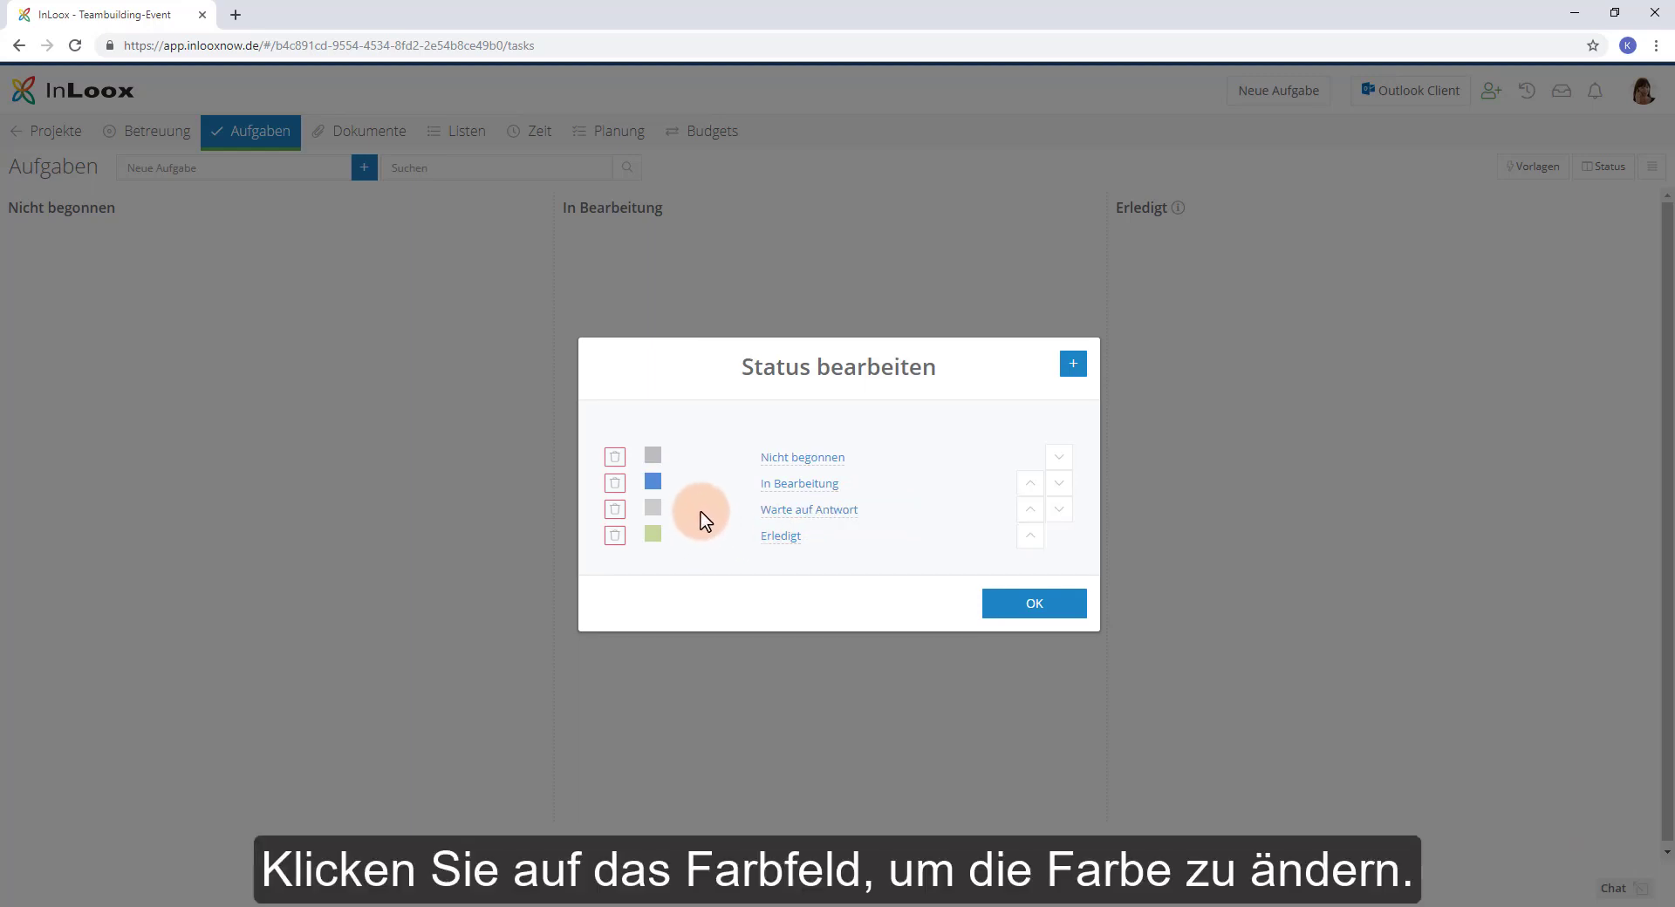
Set the color of the Warte auf Antwort status to yellow and save the status changes
click(655, 510)
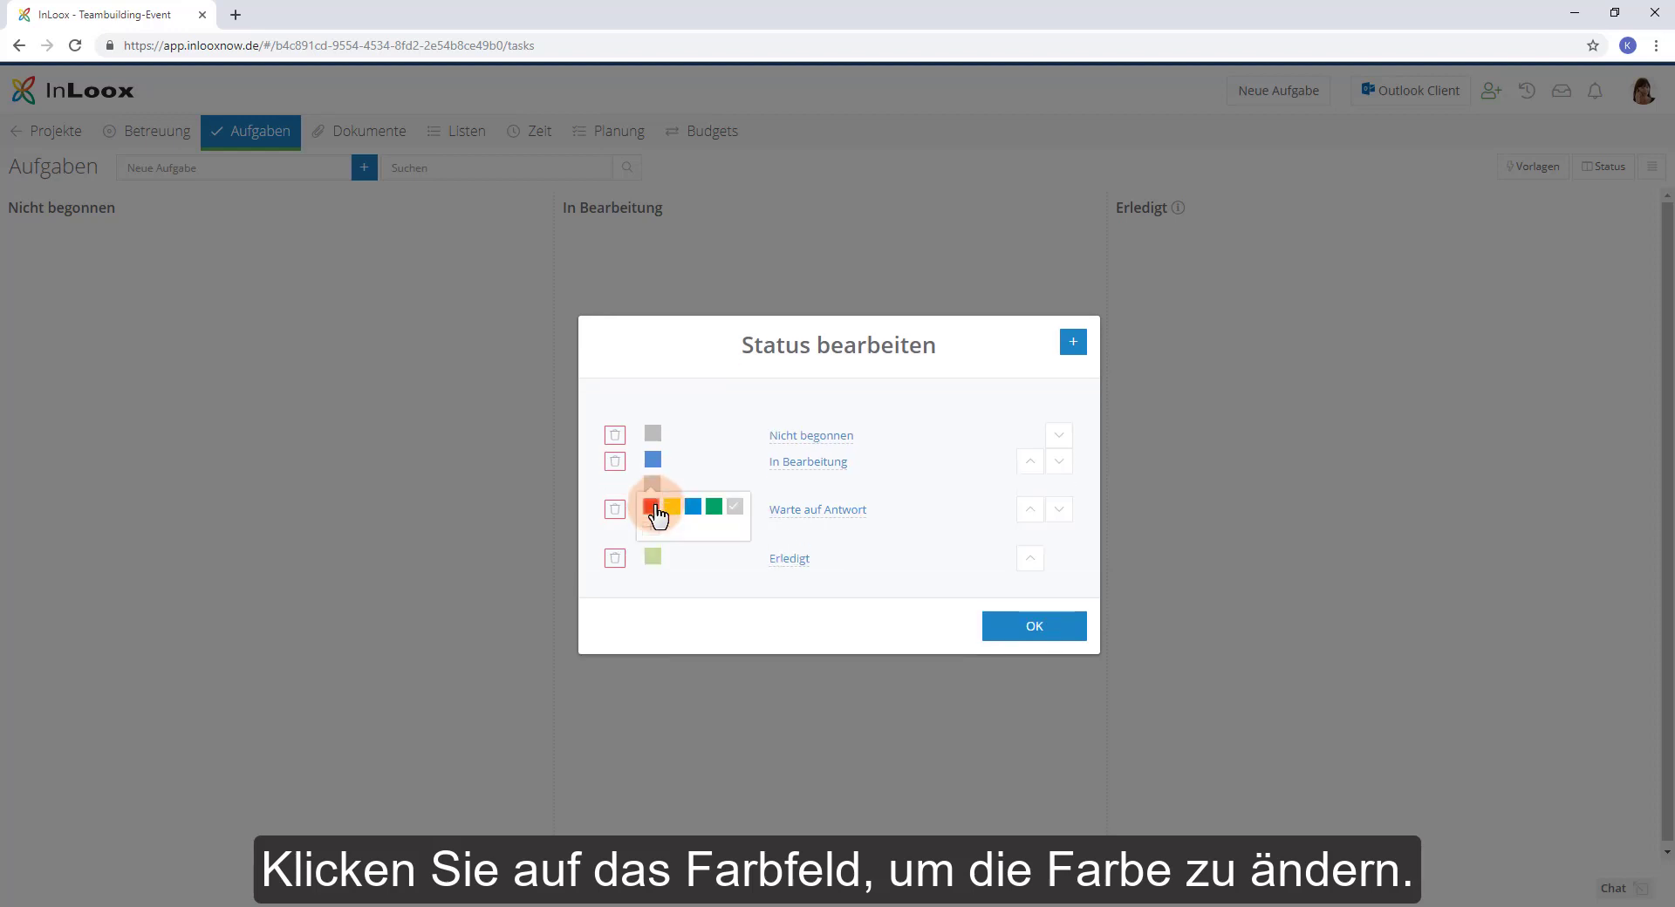
click(671, 508)
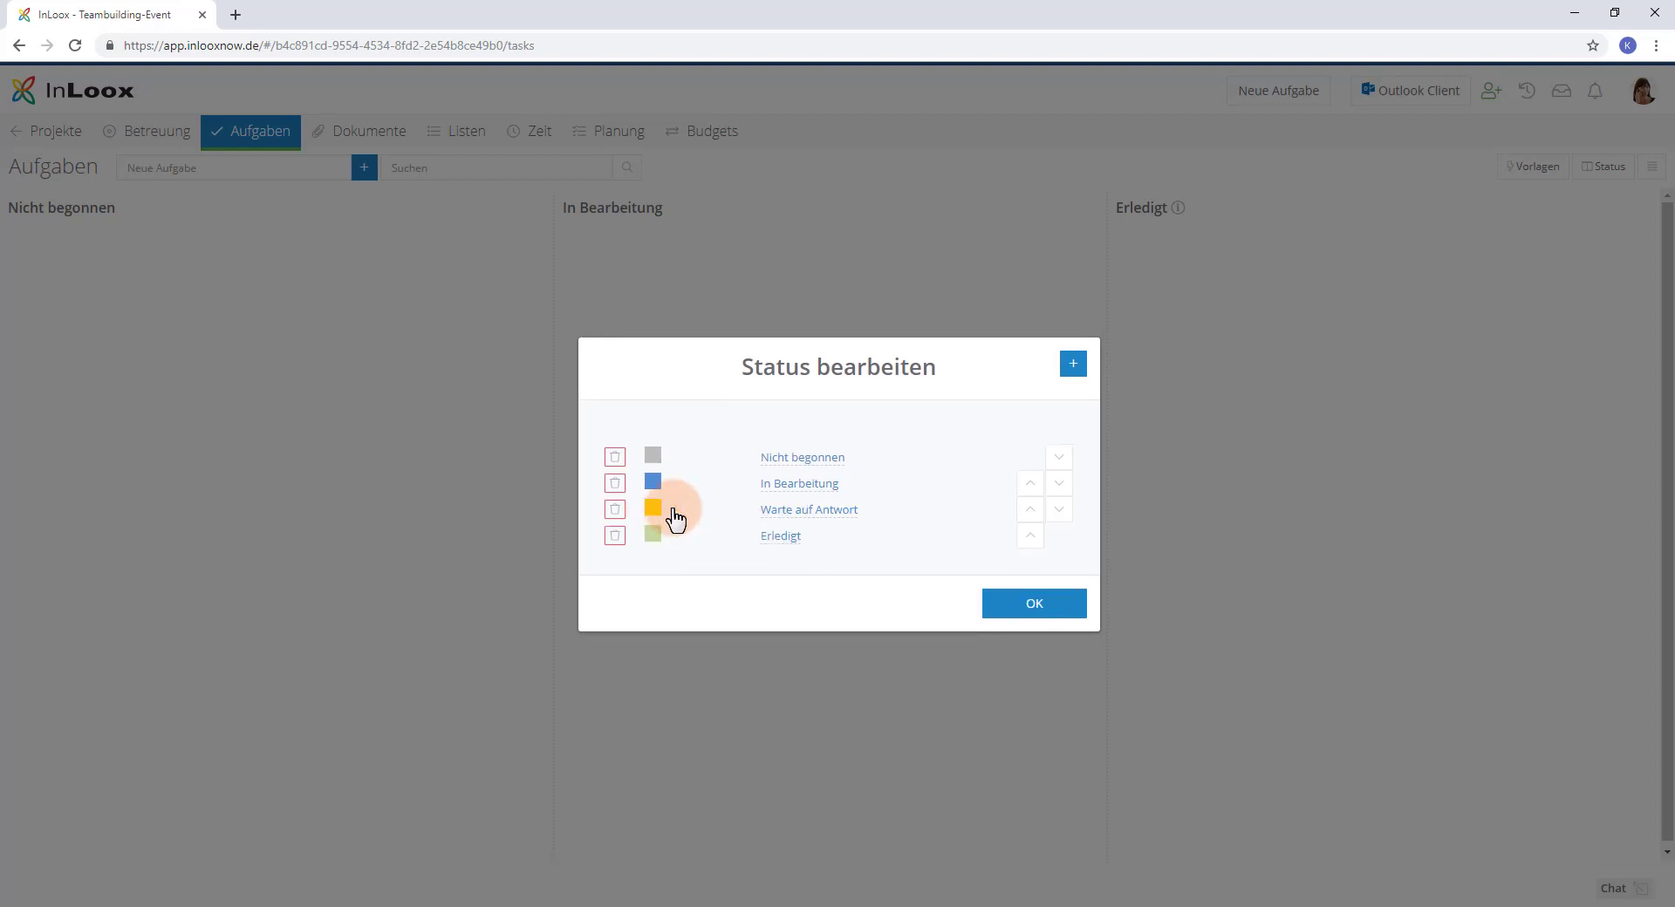
click(1043, 614)
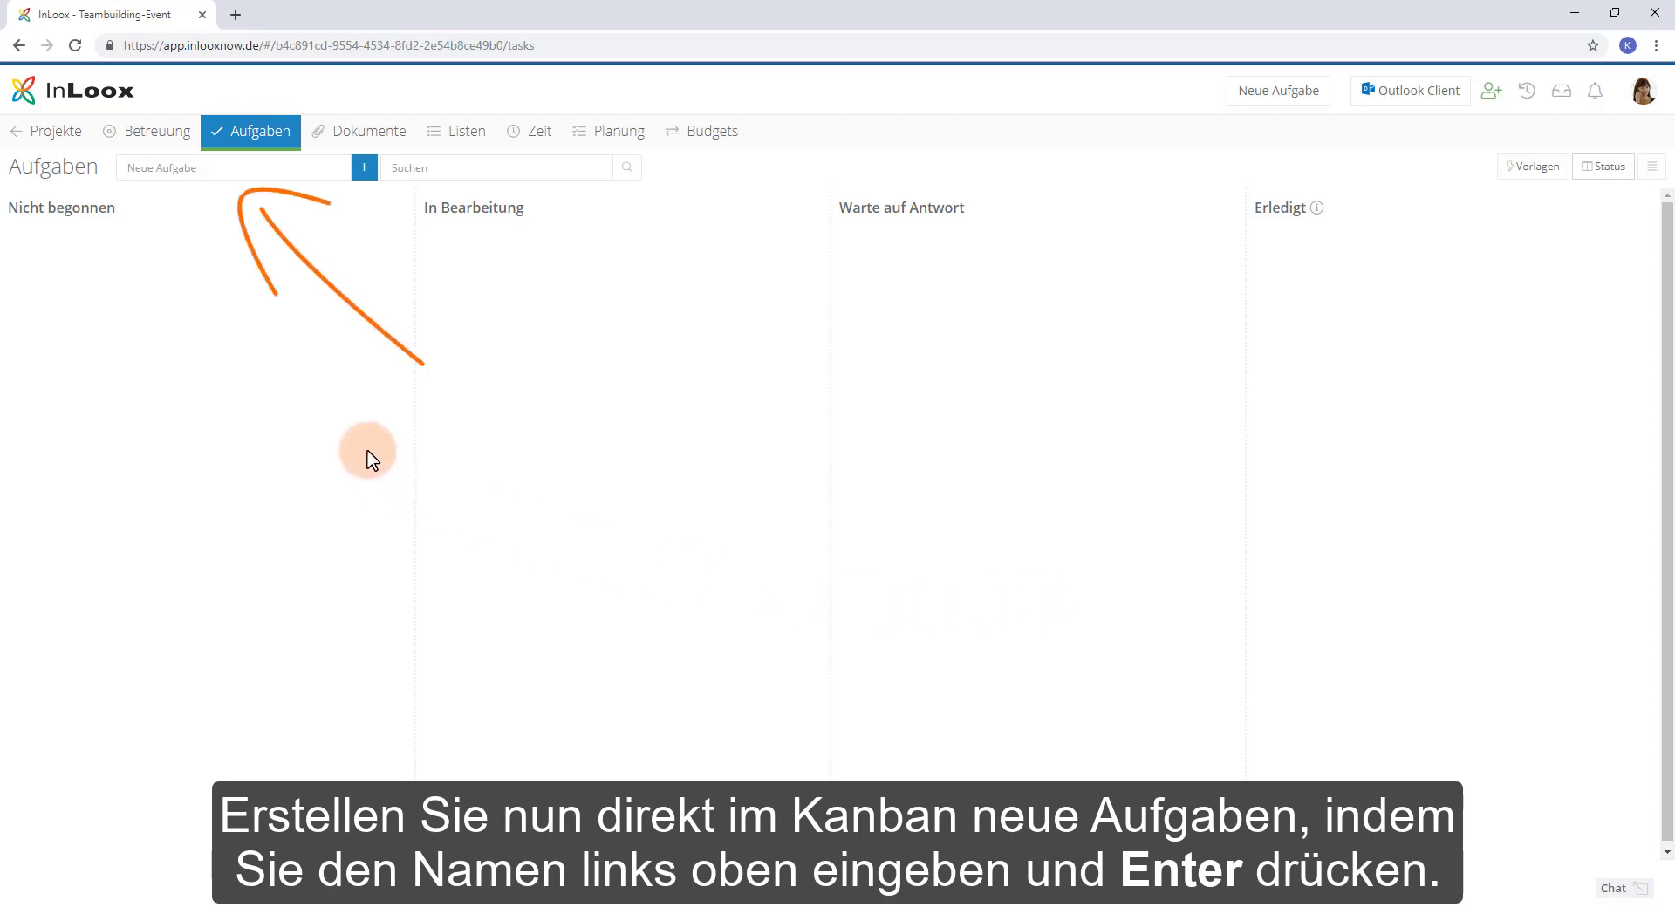
Create the tasks Brainstorming and Anbieter-Recherche on the Kanban board
click(183, 167)
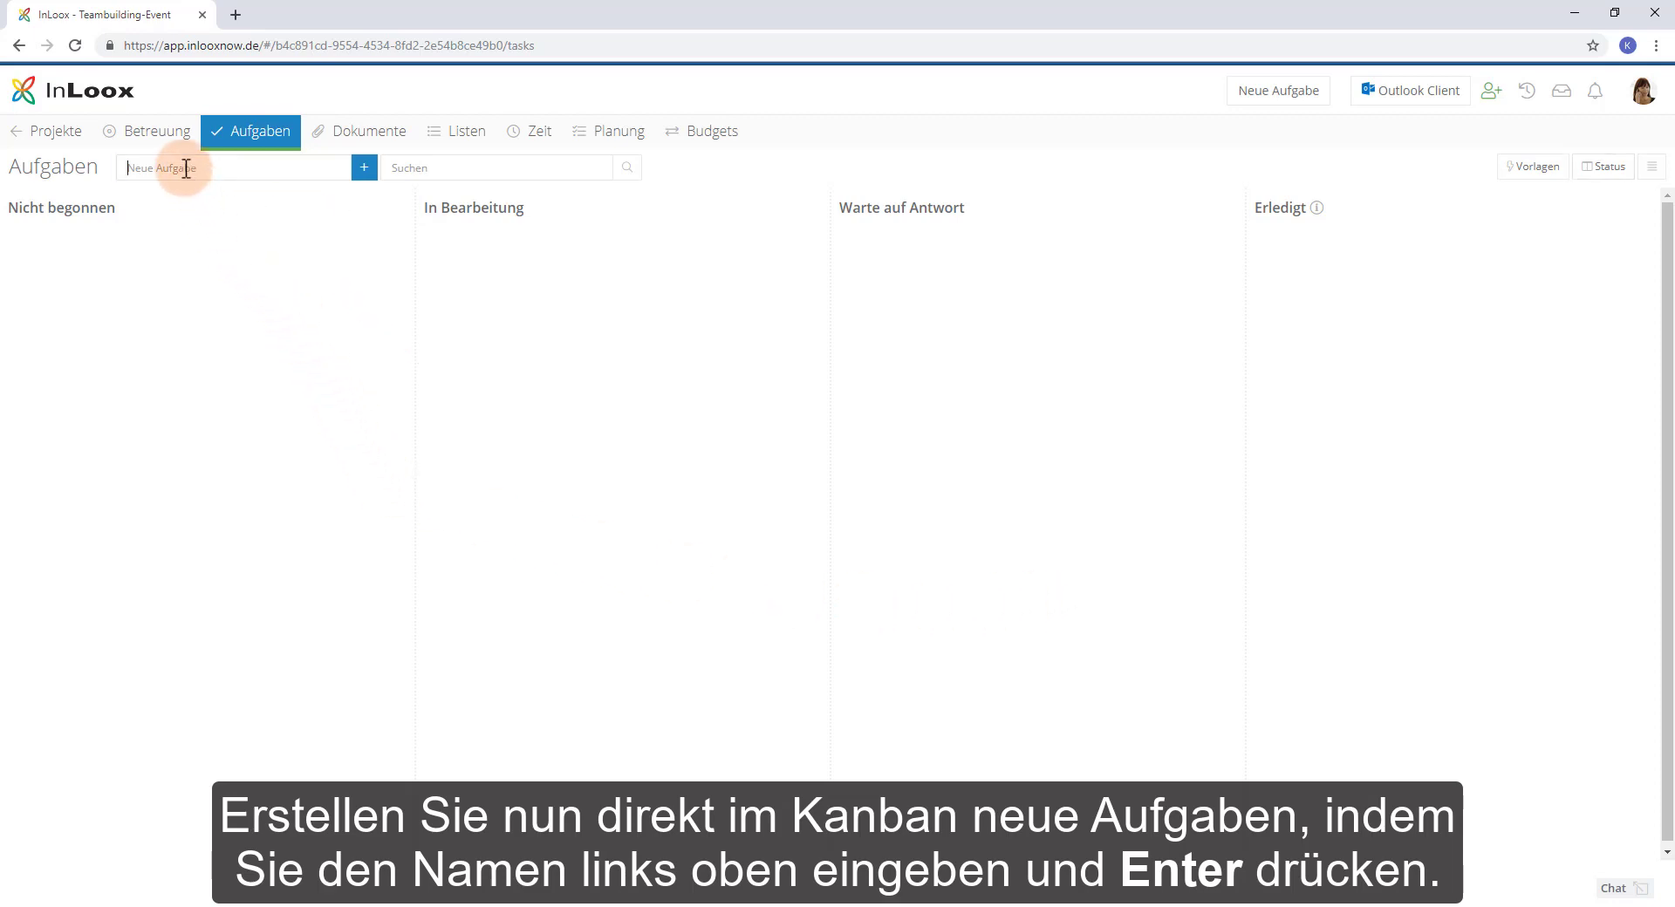
text(Brainstorming)
key(Return)
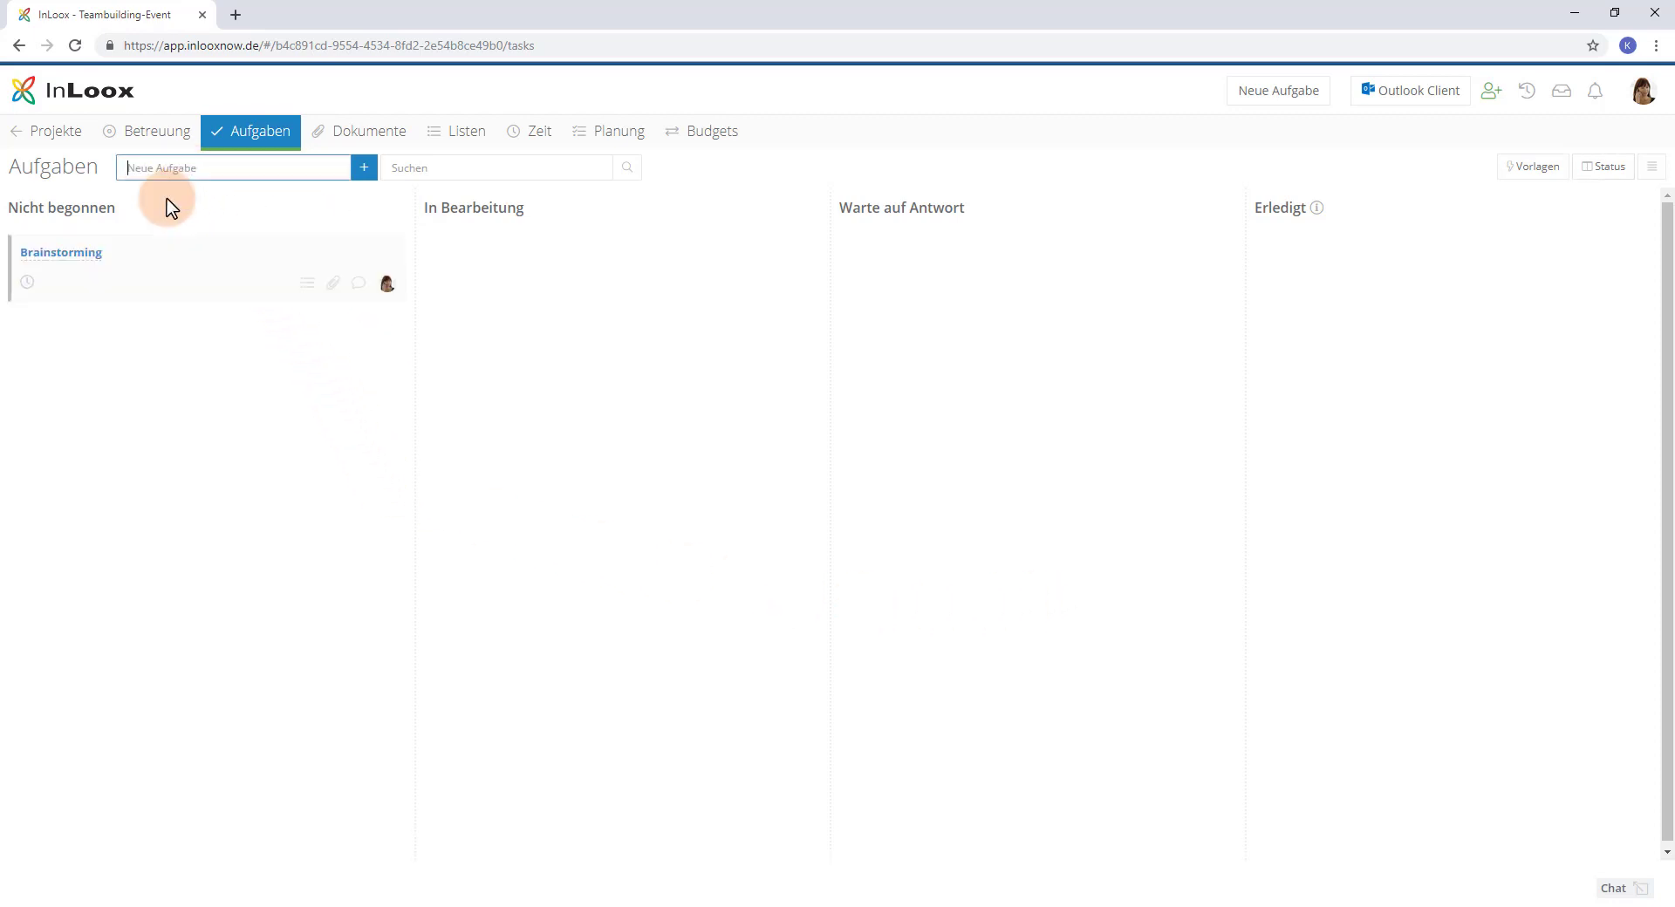
text(Anbieter-Recherche)
key(Return)
Create the tasks Anbieter-Auswahl and Catering organisieren on the Kanban board
text(Anbieter)
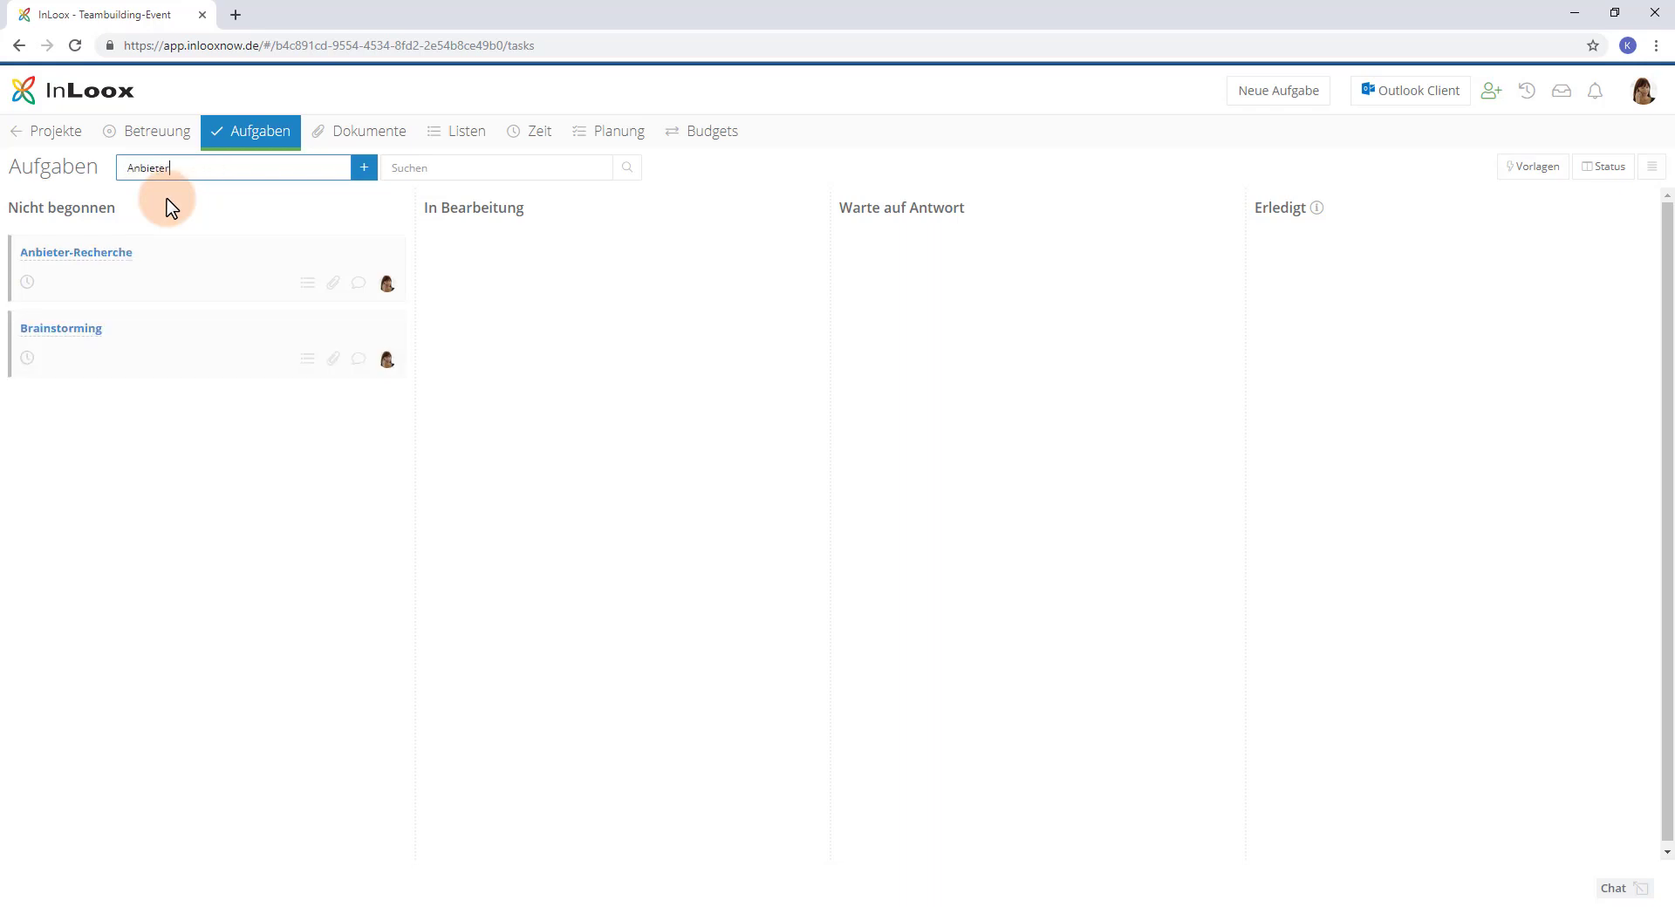
text(-Auswahl)
key(Return)
text(Catering)
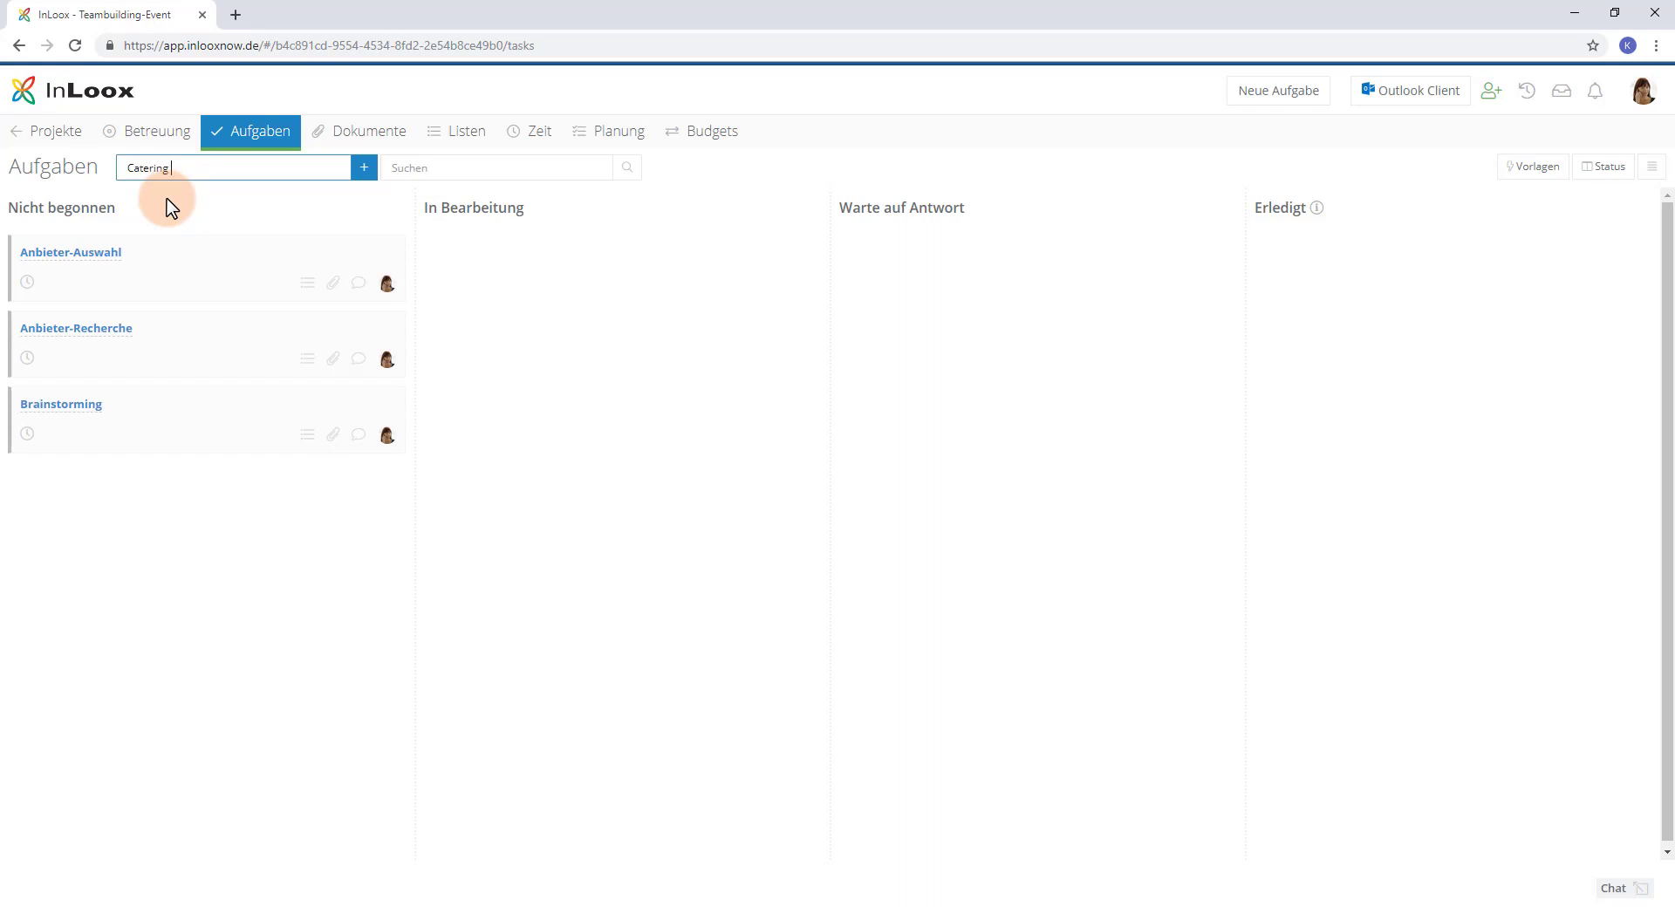
text( organisieren)
key(Return)
Create the tasks Anfahrt organisieren and Auswahl Restaurant für Team-Dinner on the Kanban board
text(Anfahrt organisieren)
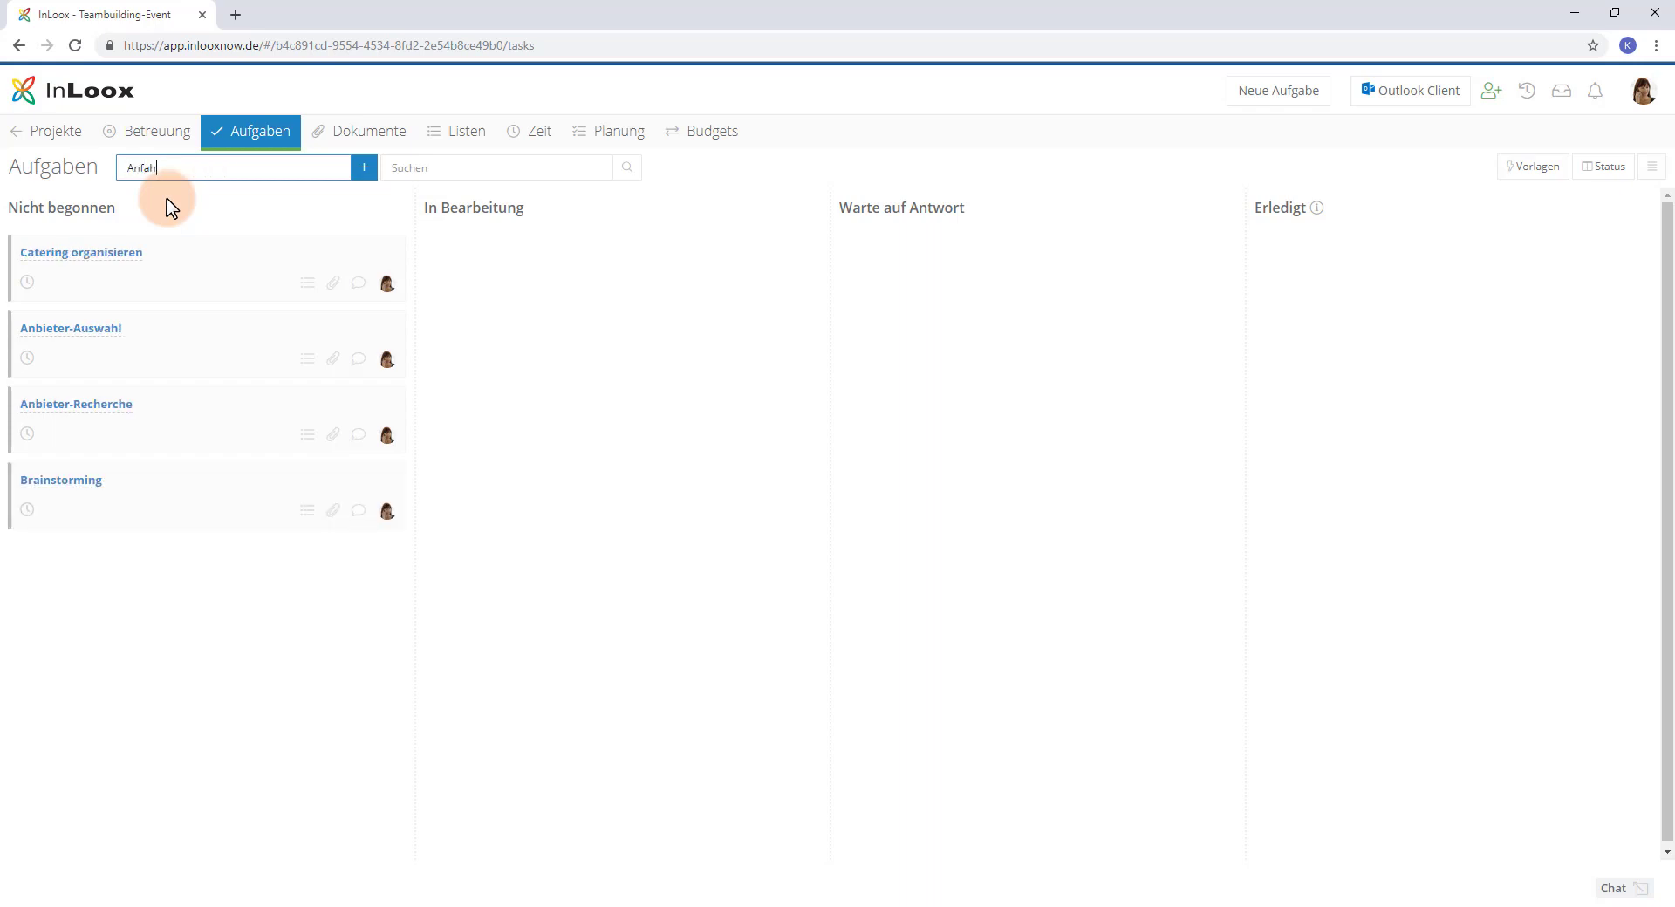
key(Return)
text(Auswahl Restaurant)
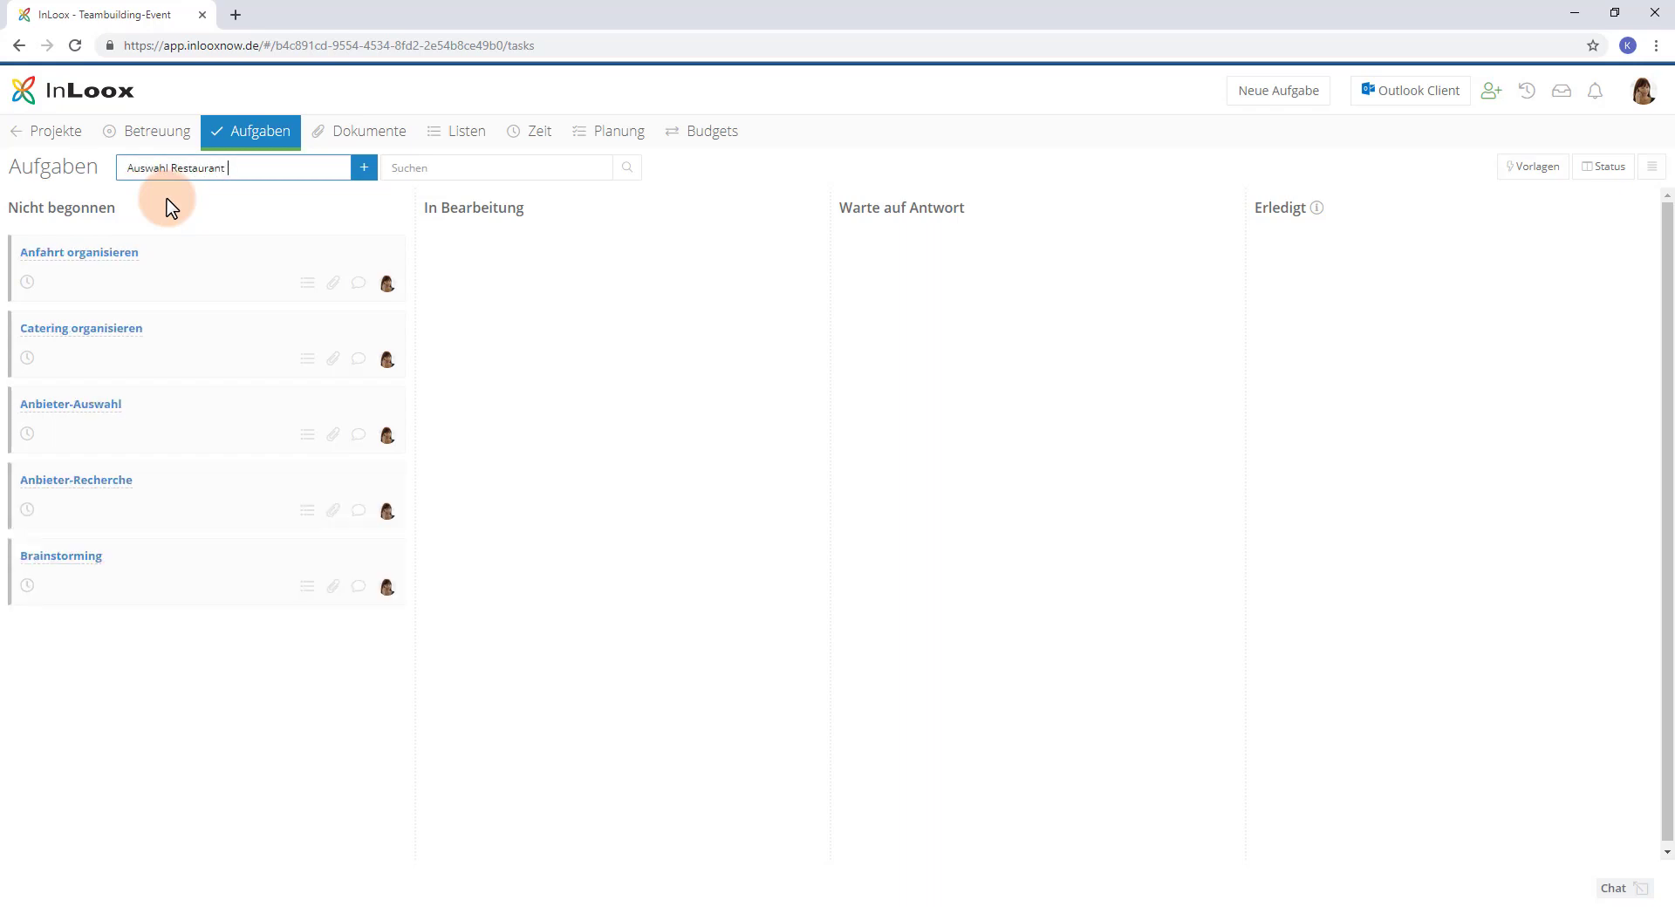
text( für Team-Dinner)
key(Return)
Create the tasks Einladungen aussenden and Teilnehmermanagement on the Kanban board
text(Einladungen)
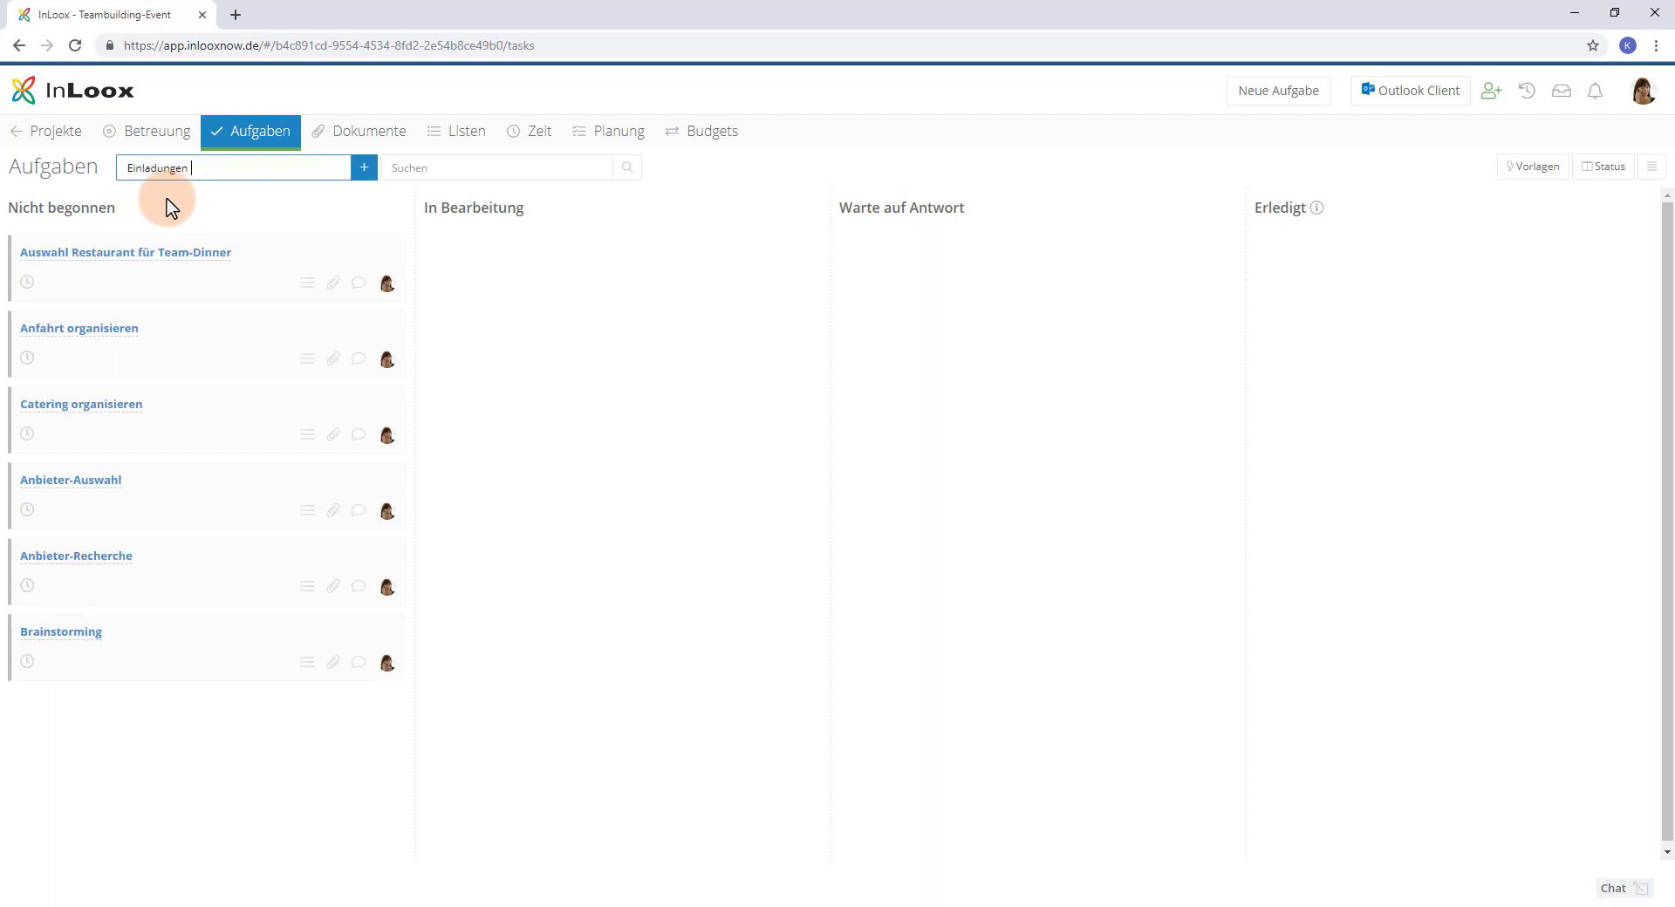
text( aussenden)
key(Return)
text(Teilnehmermanagement)
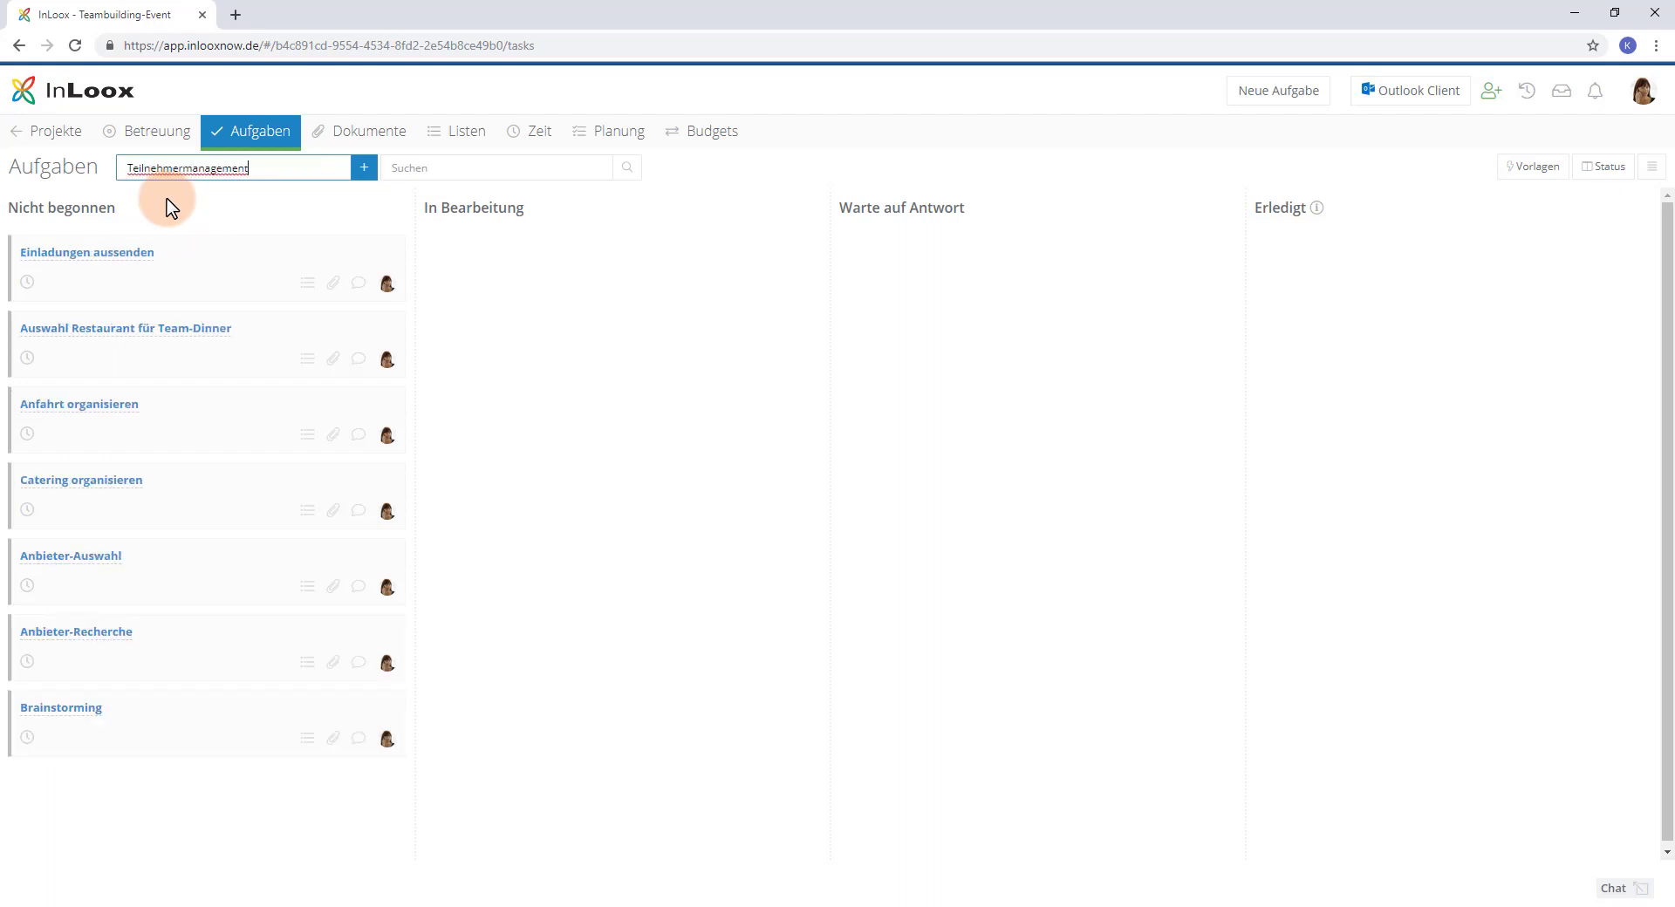
key(Return)
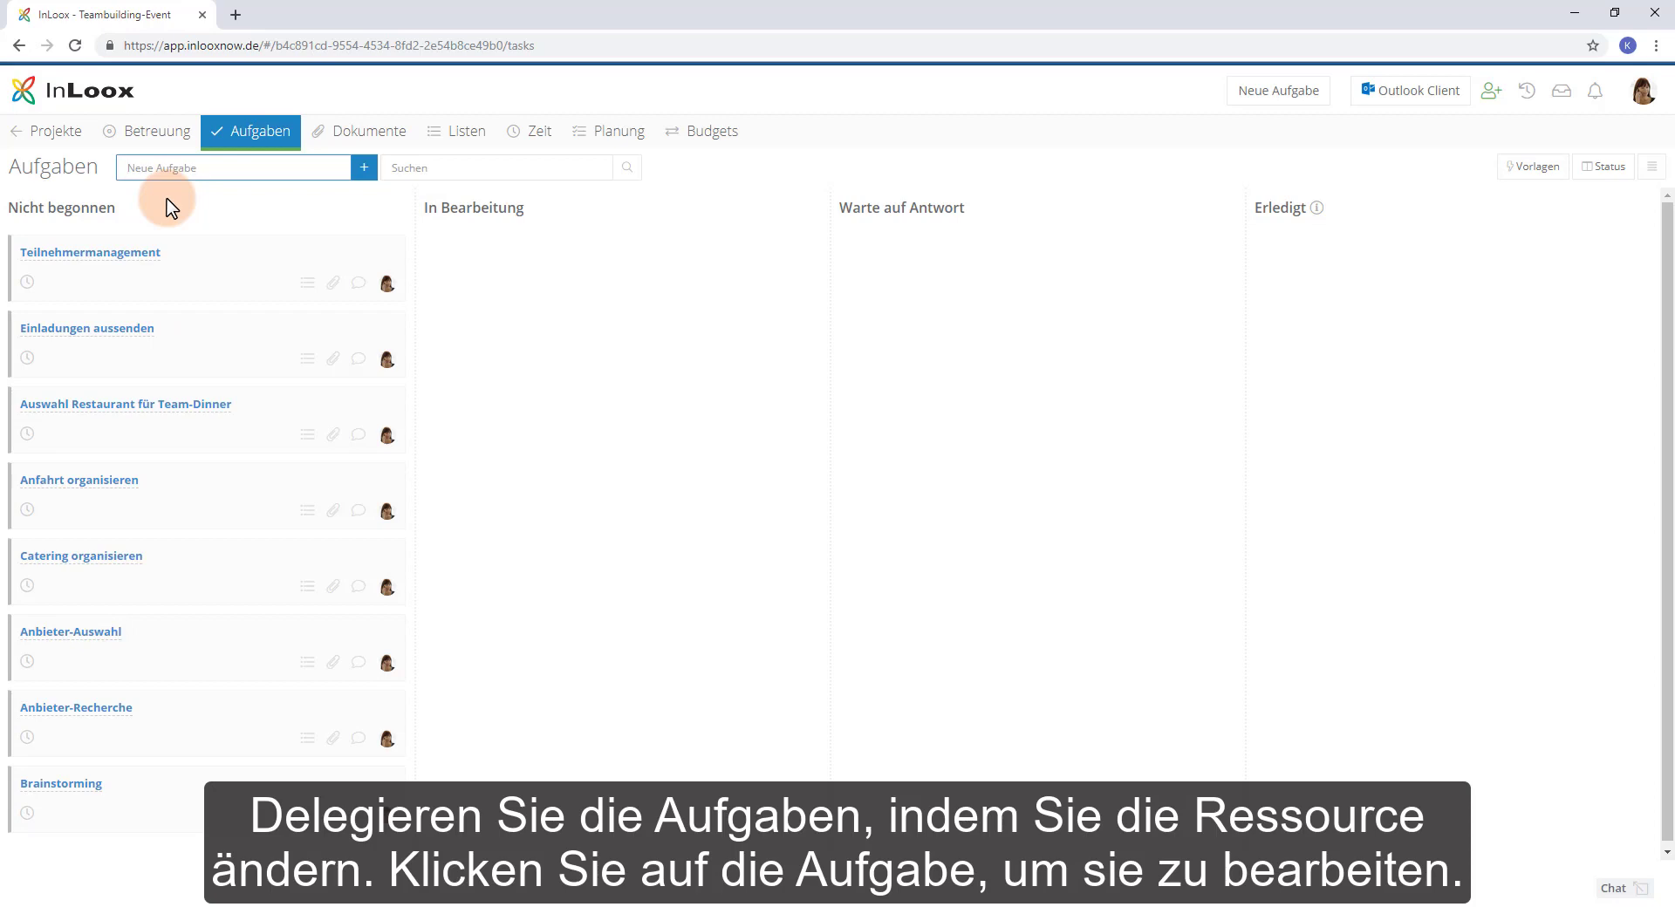
Reassign the Teilnehmermanagement and Einladungen aussenden tasks to the third contact in the list of all contacts
click(245, 281)
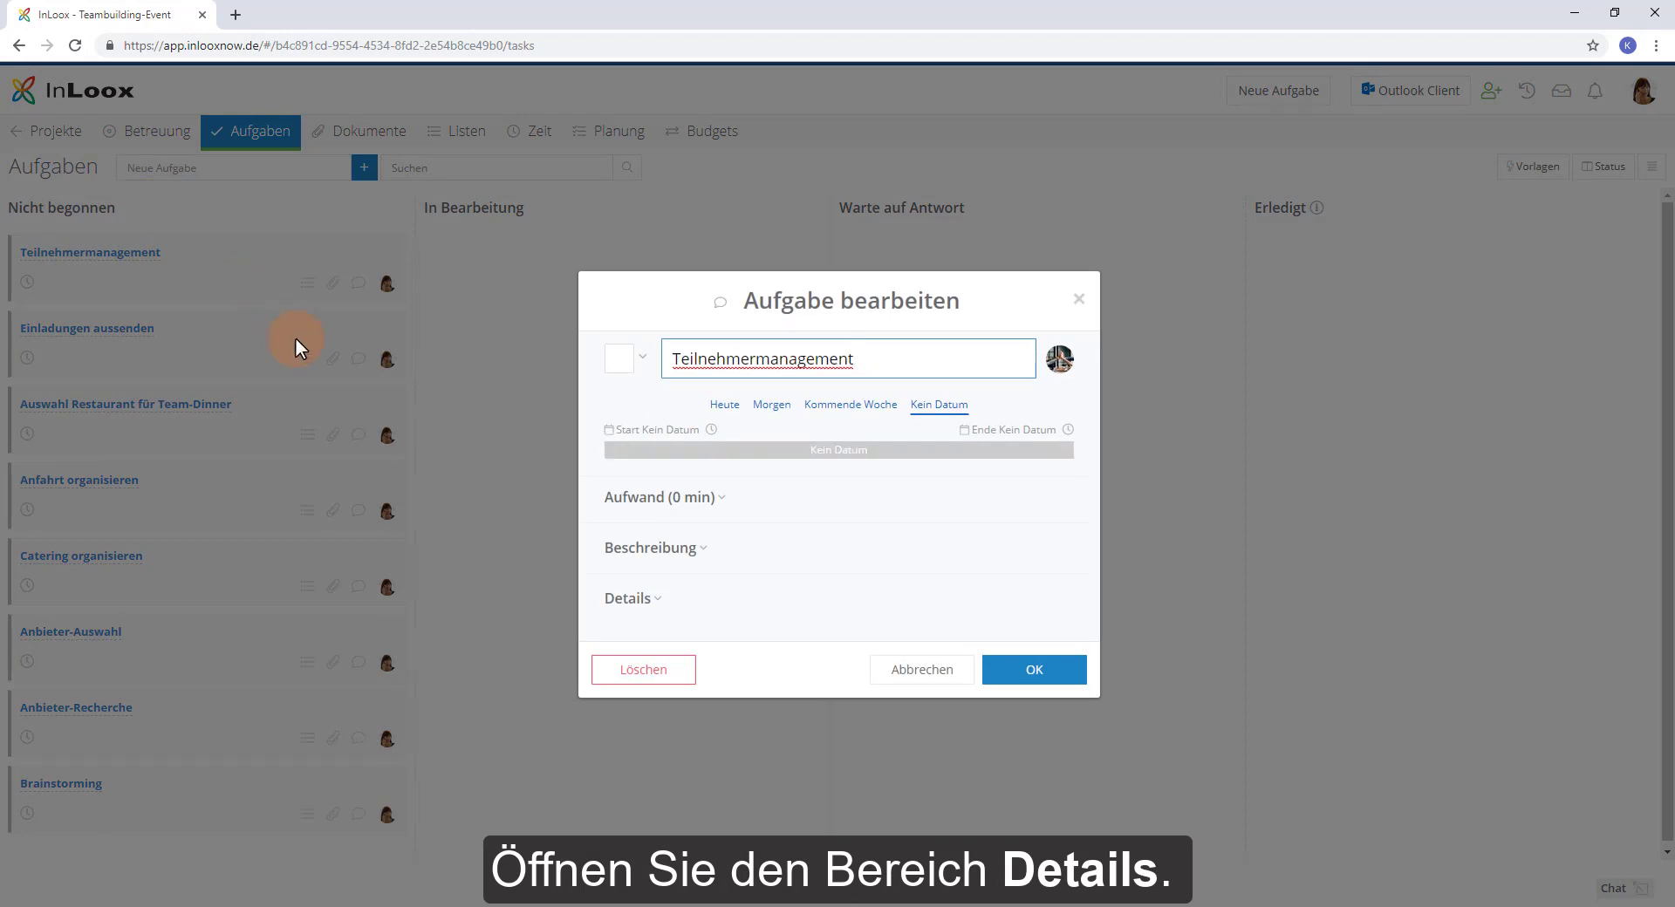
click(660, 602)
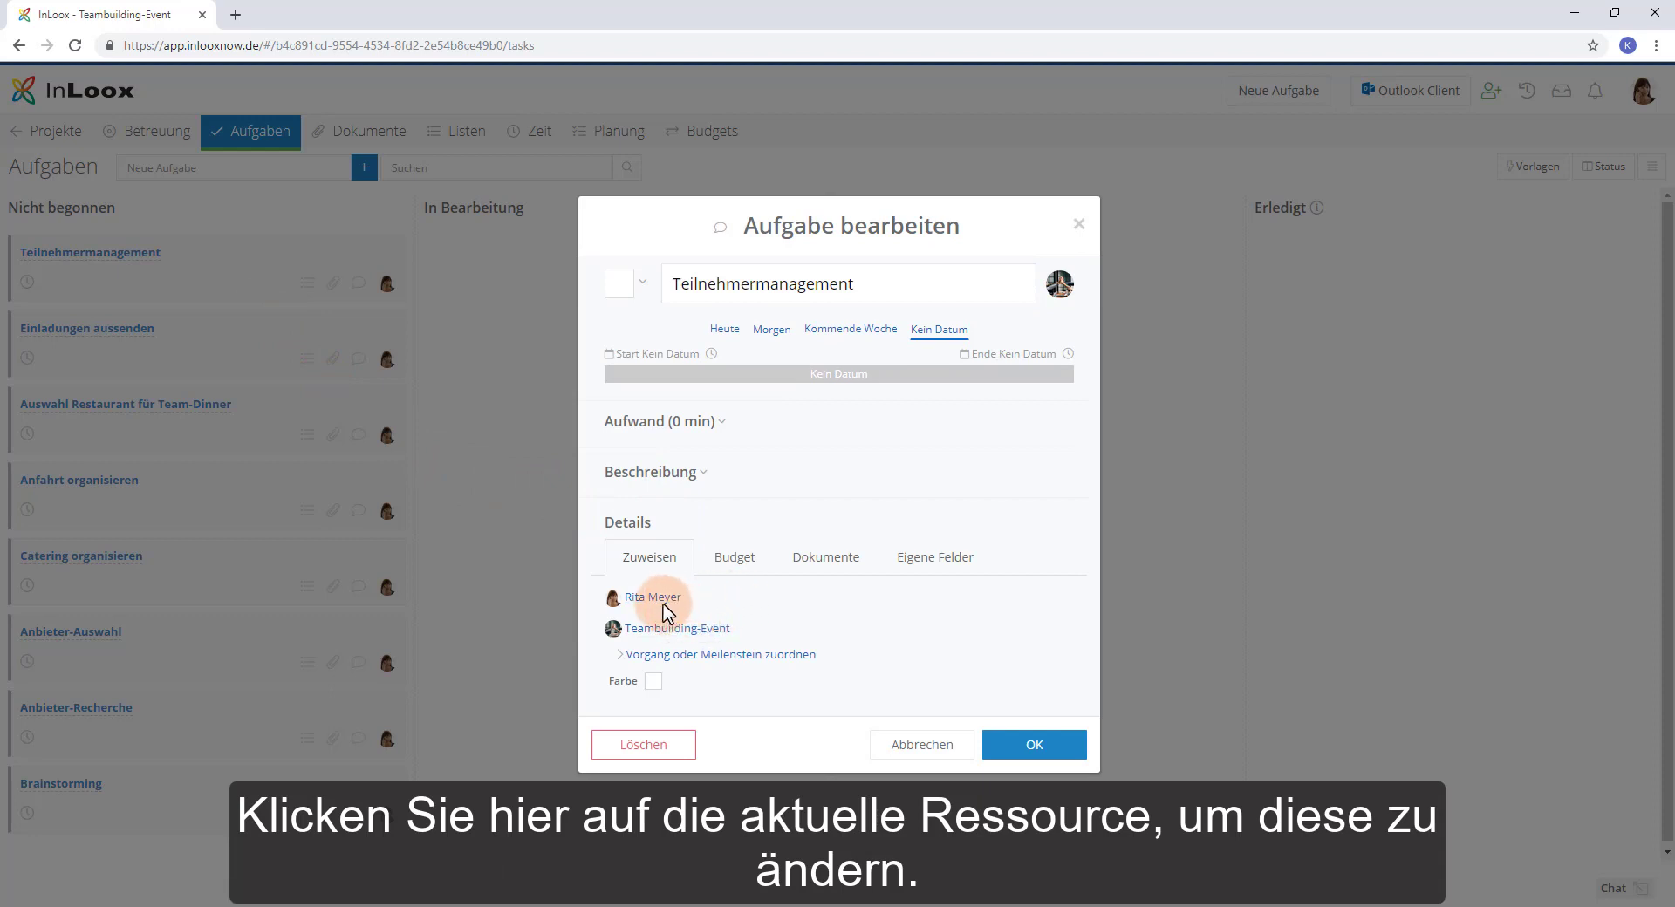
click(662, 605)
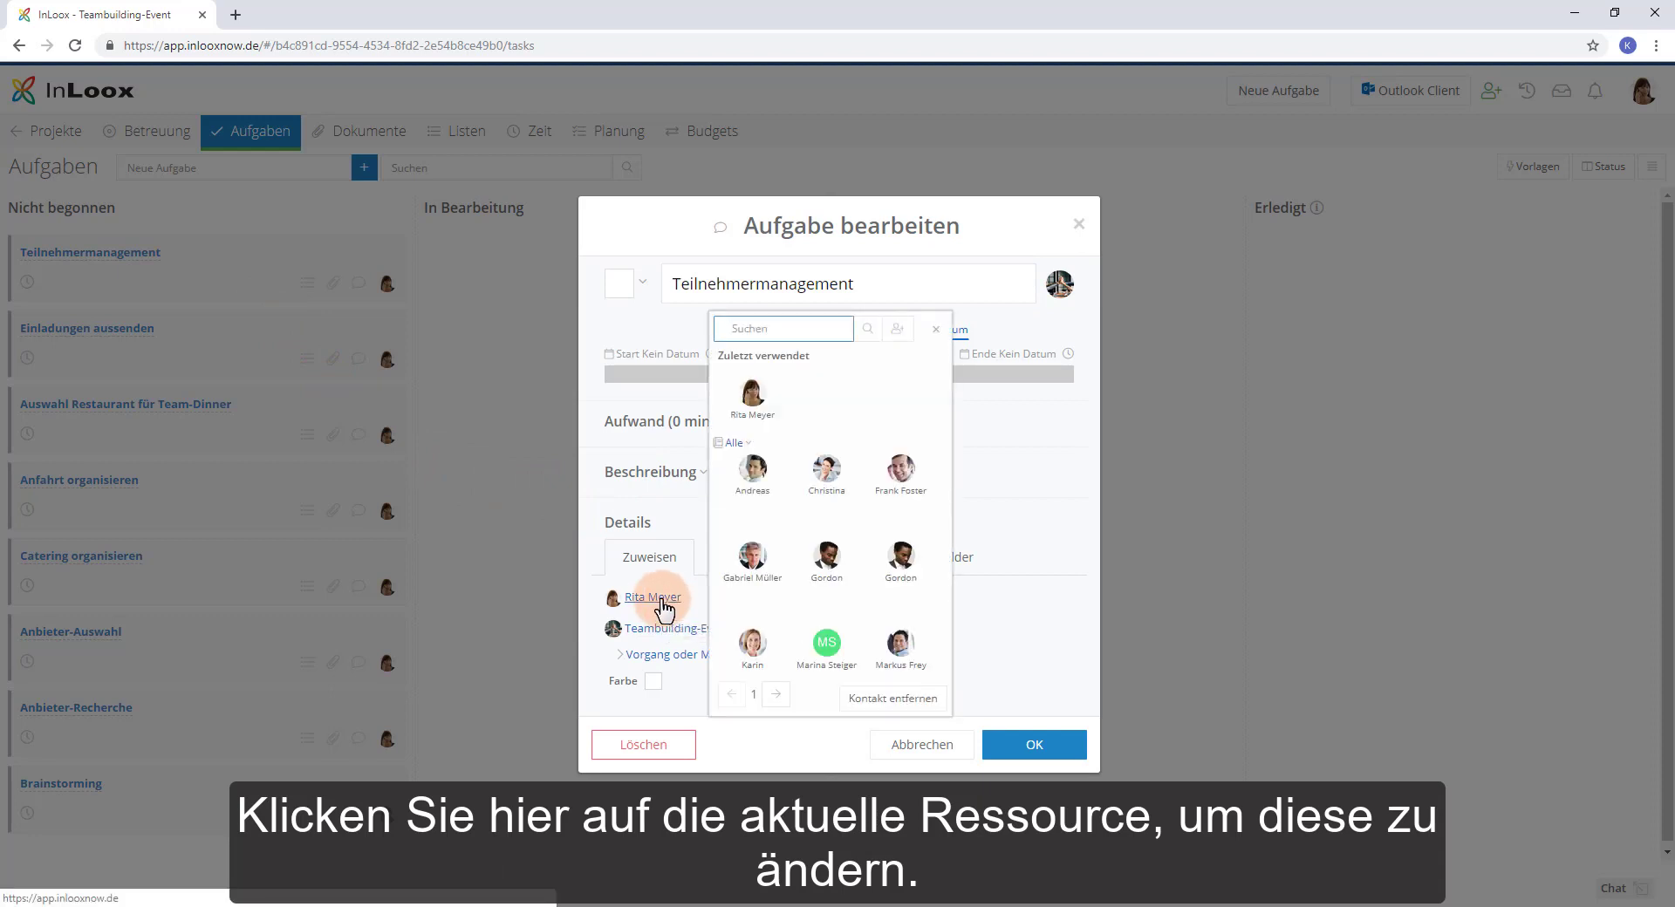
click(900, 471)
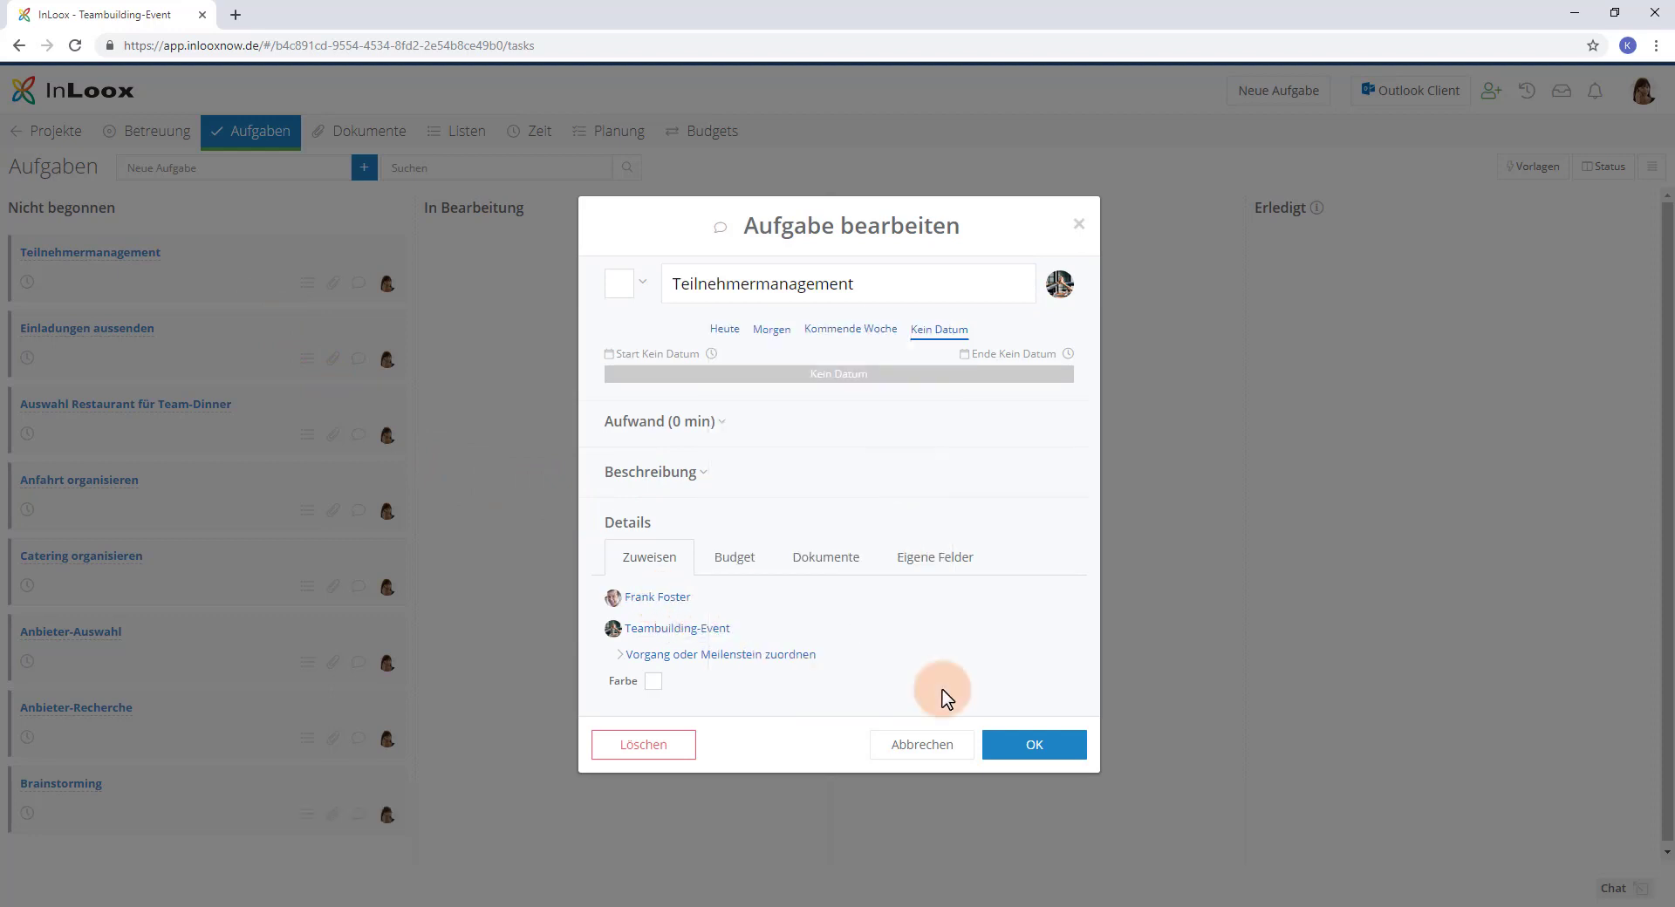
click(1004, 749)
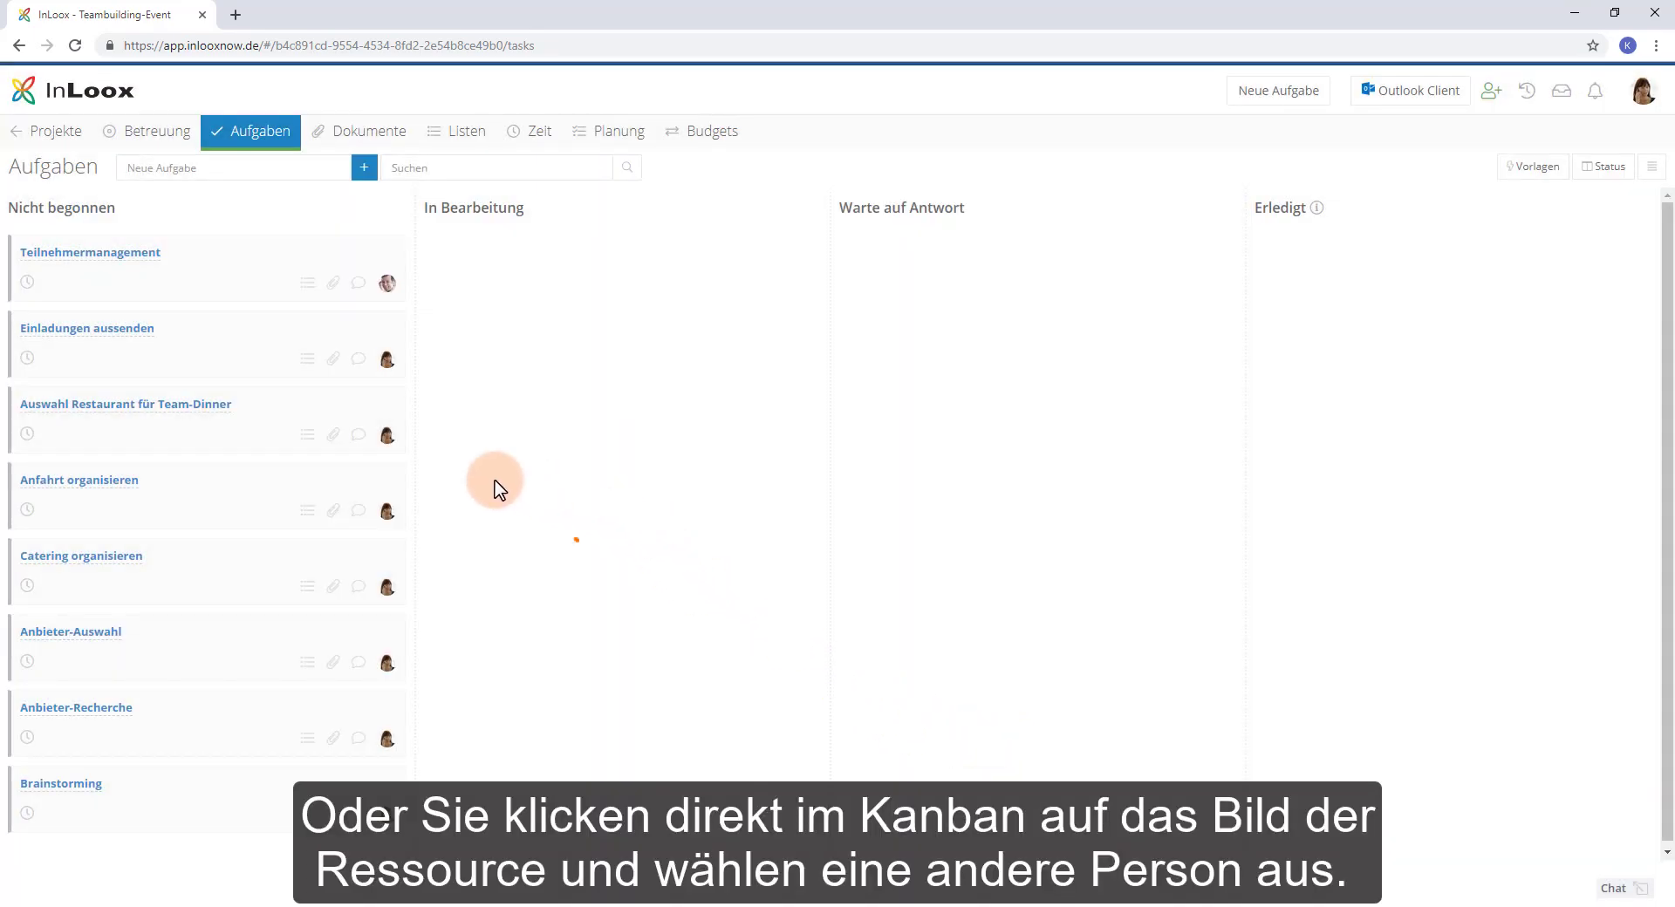
click(385, 358)
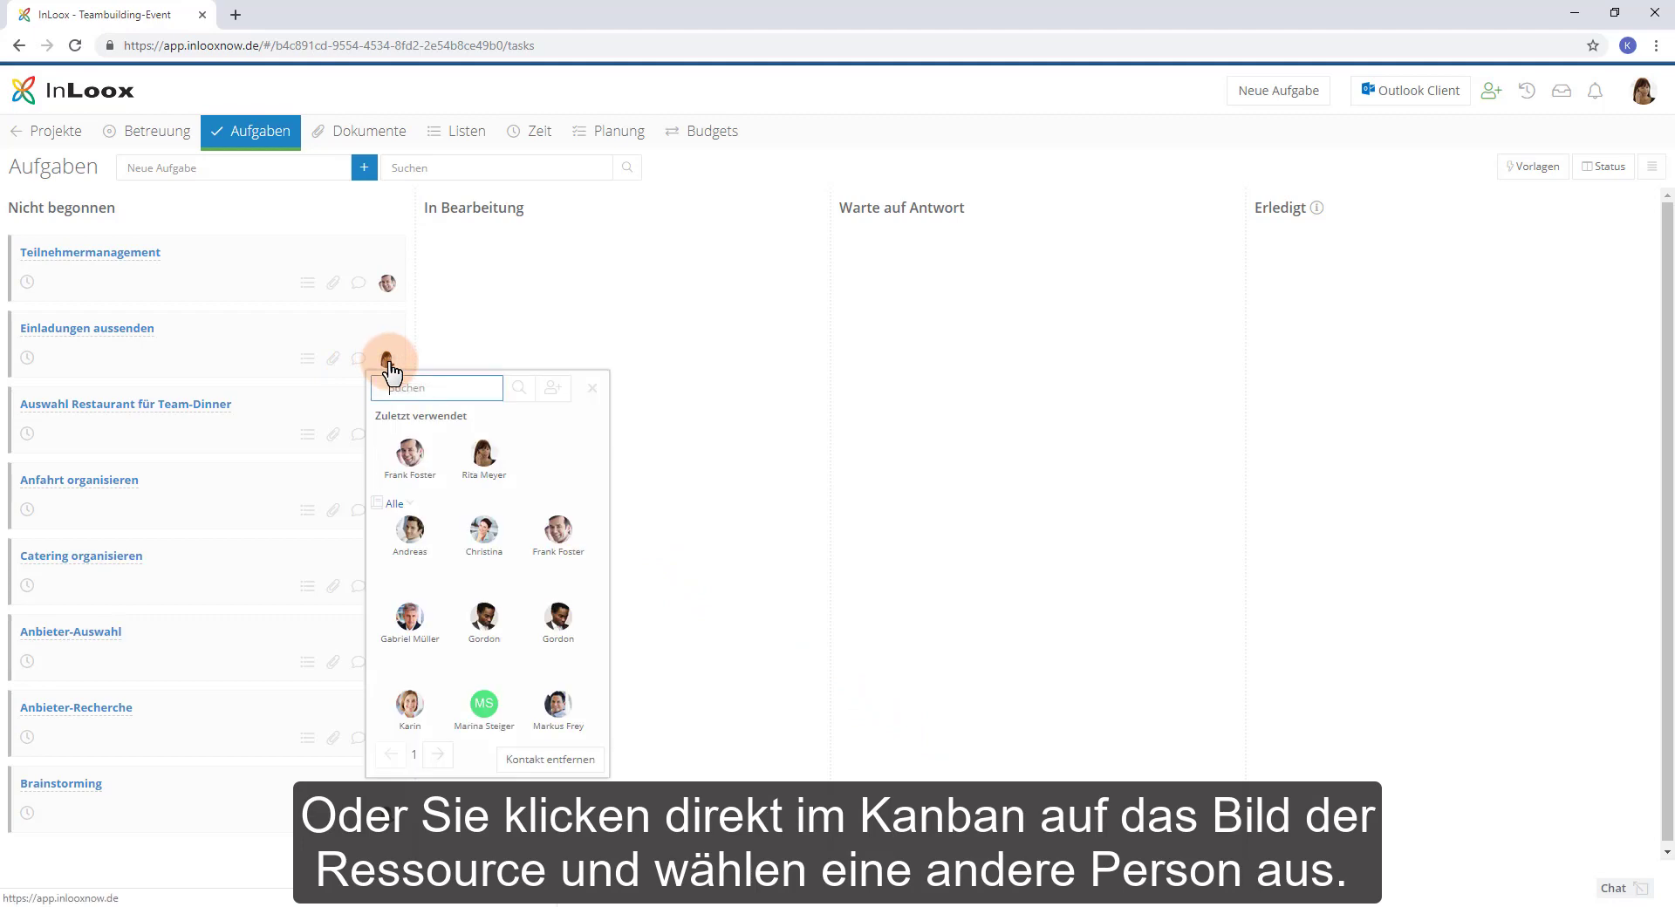
click(420, 475)
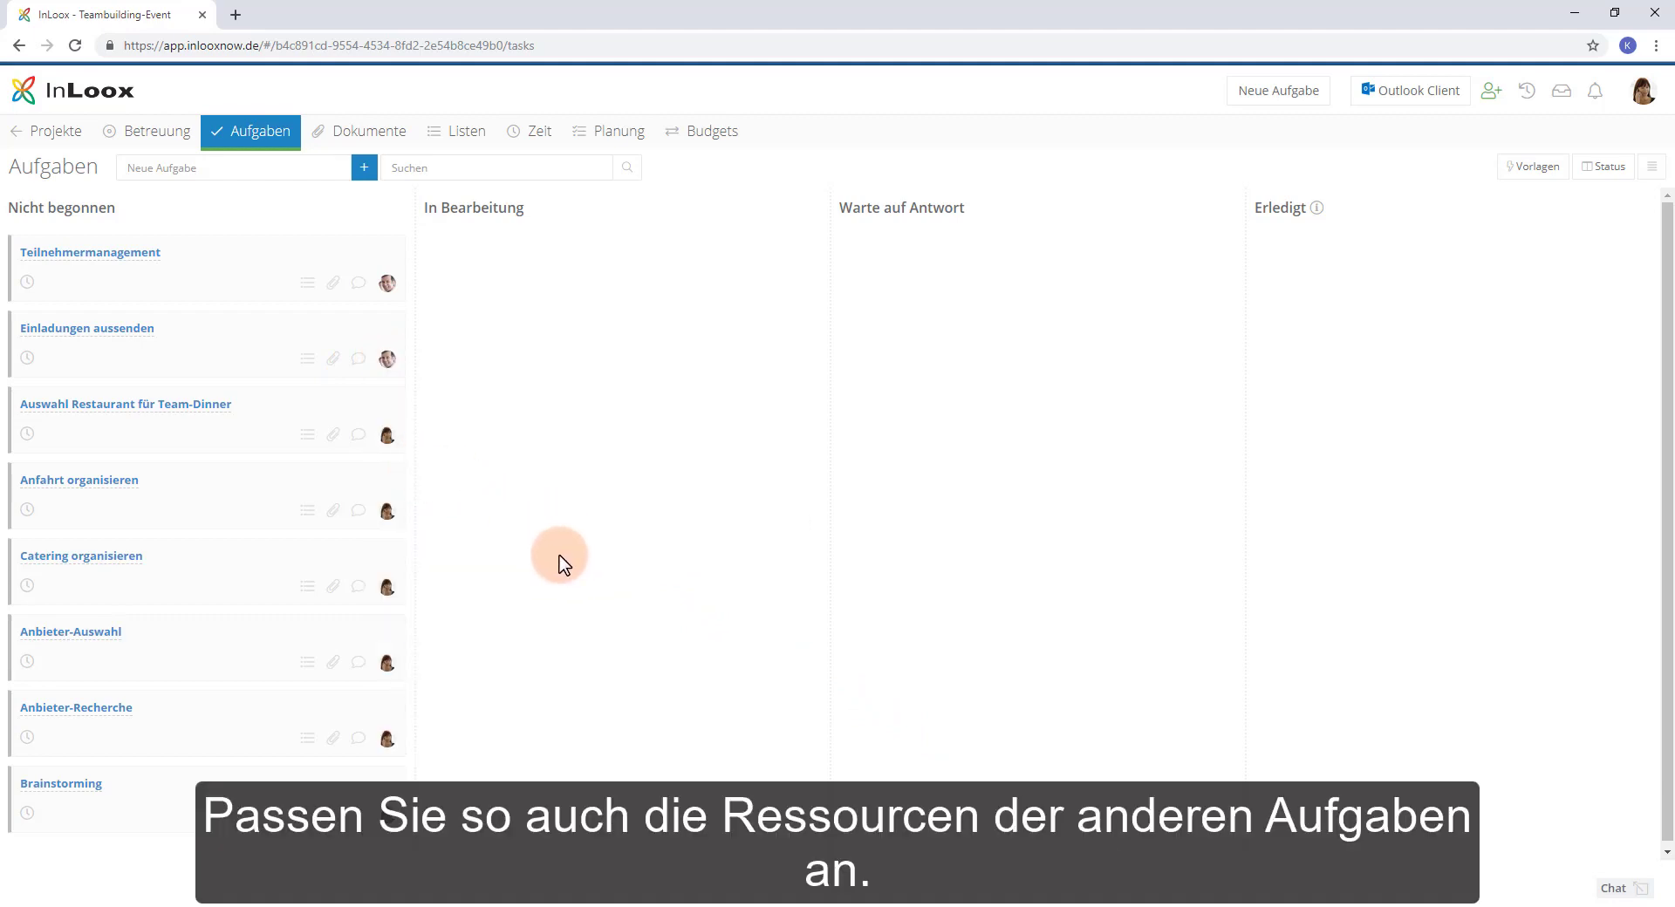
Reassign the Auswahl Restaurant für Team-Dinner and Catering organisieren tasks to the fourth contact in the list of all contacts
click(386, 436)
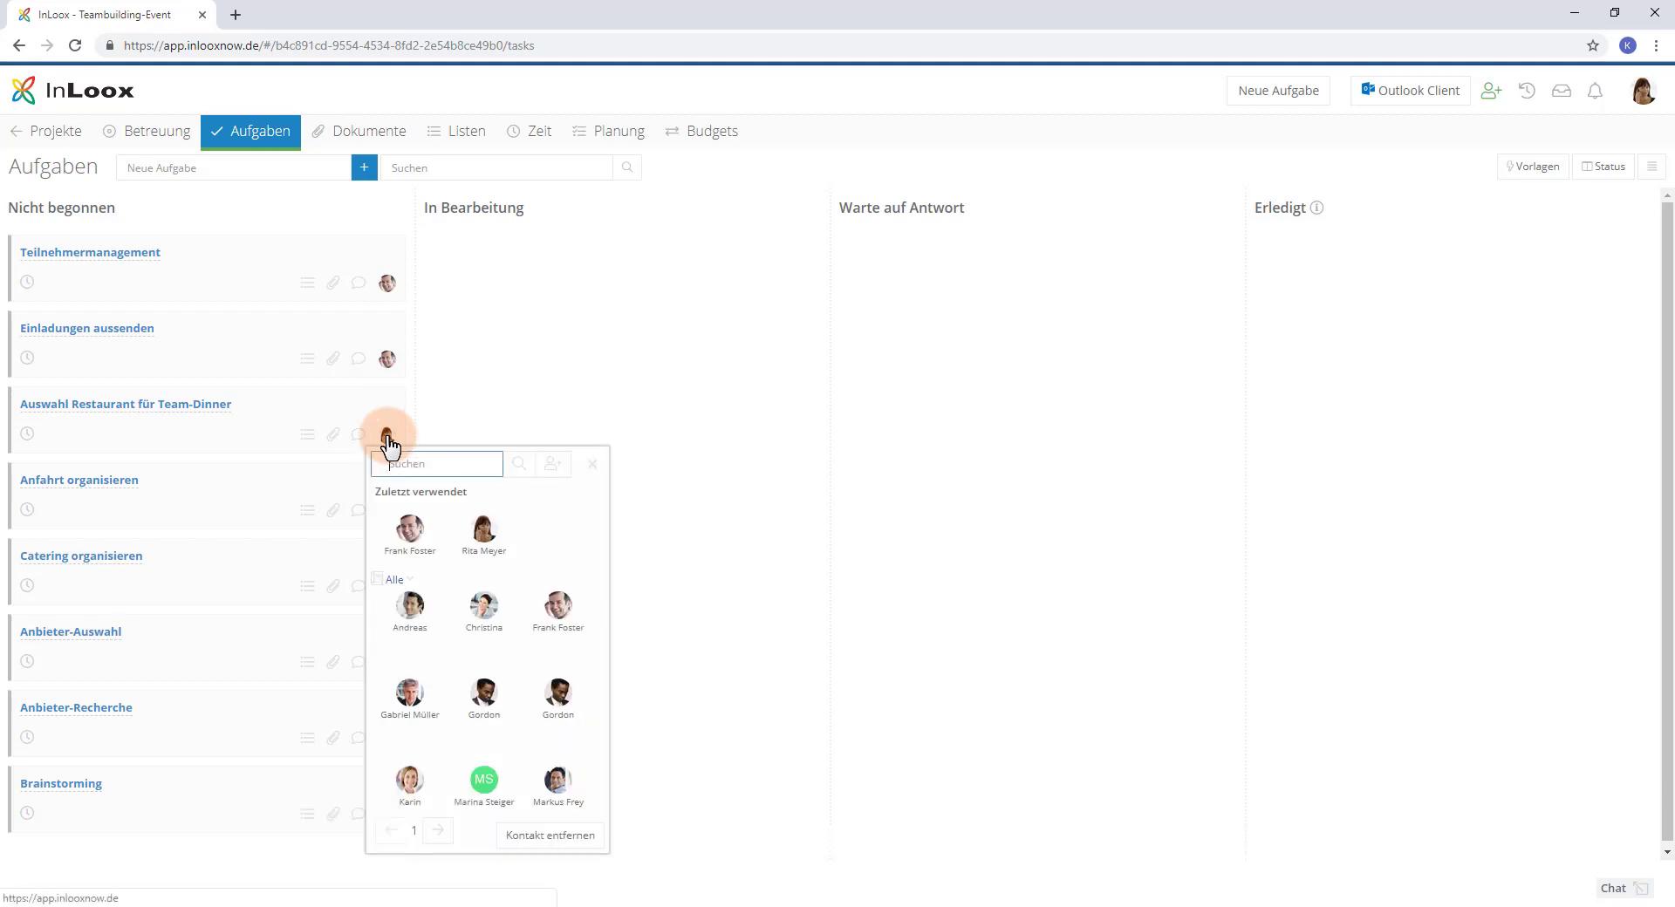
click(410, 691)
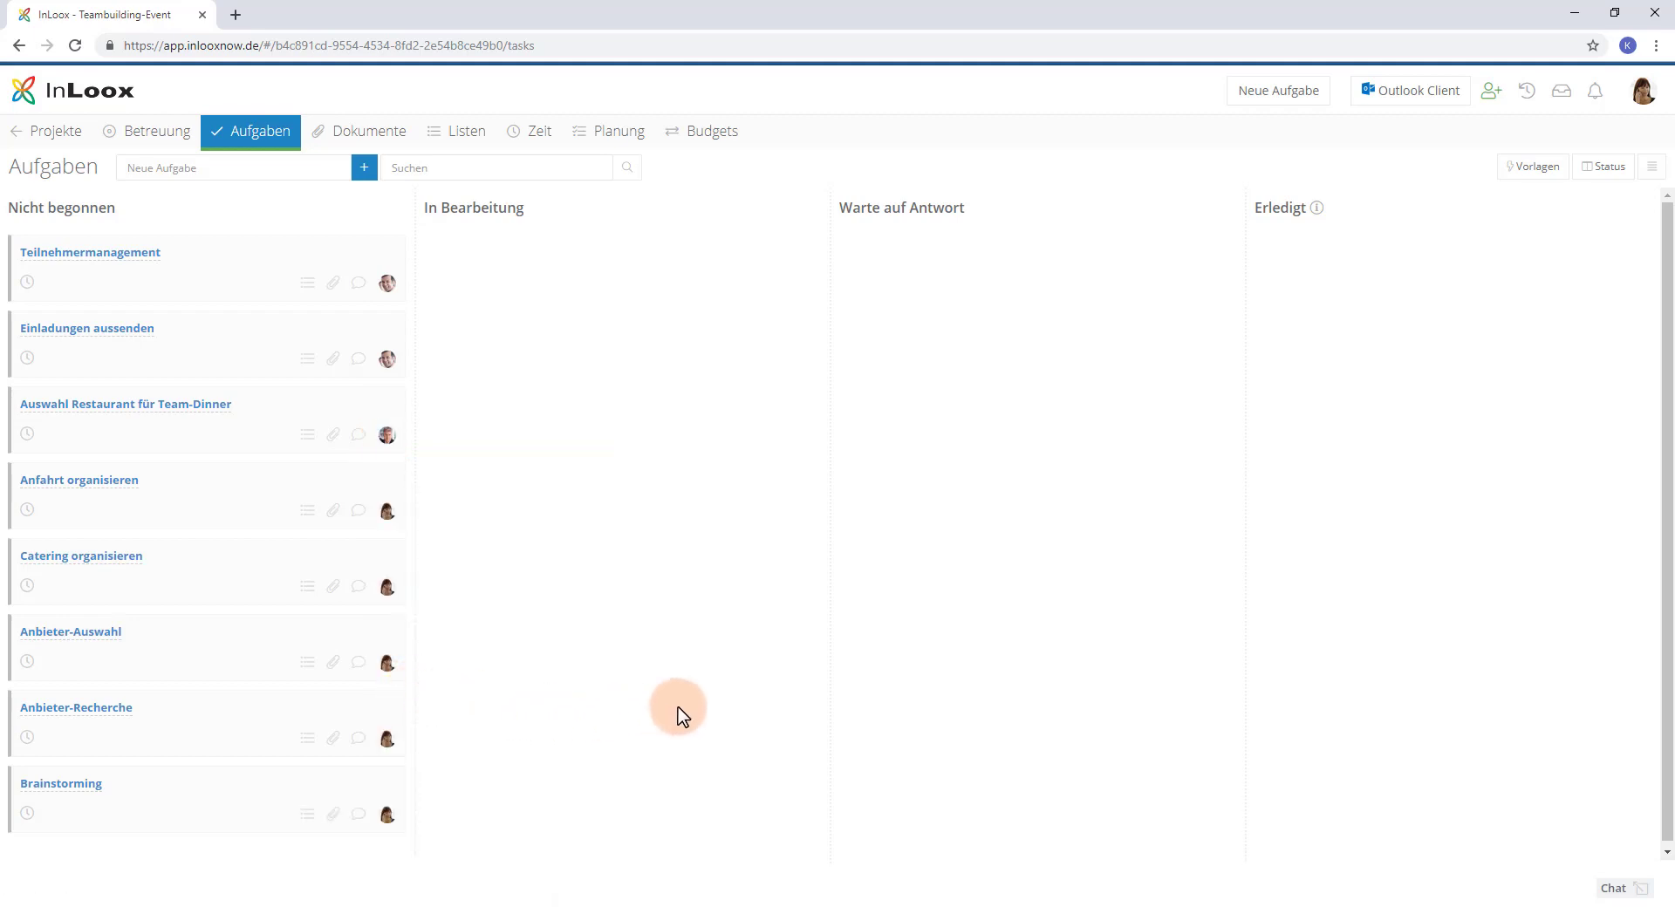
click(386, 586)
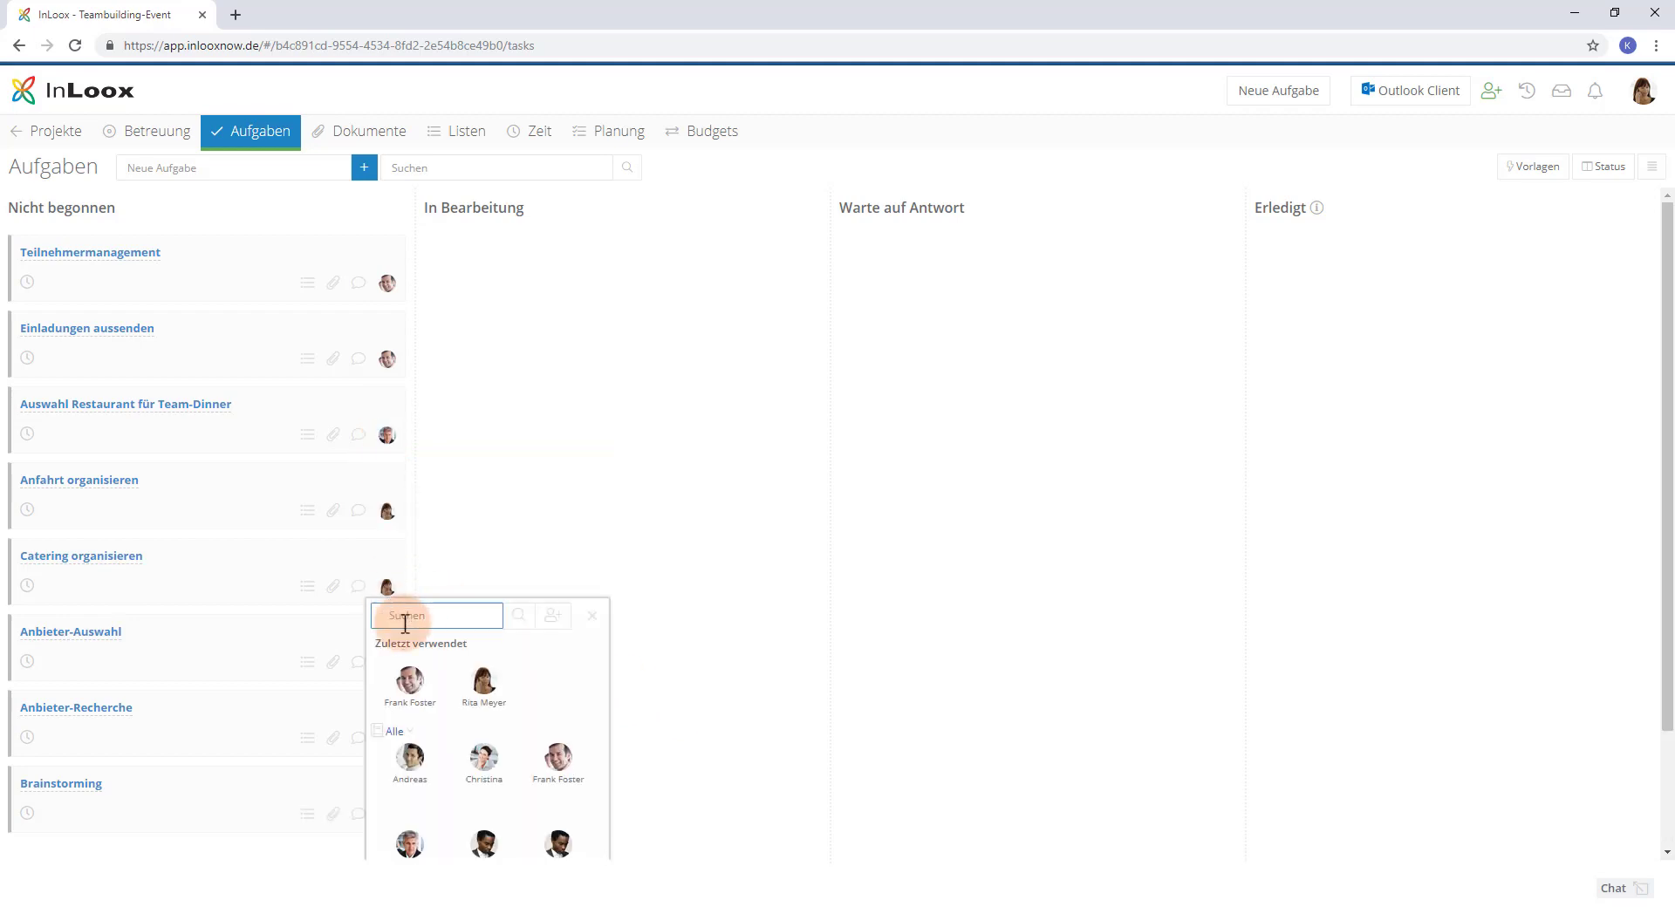
click(410, 846)
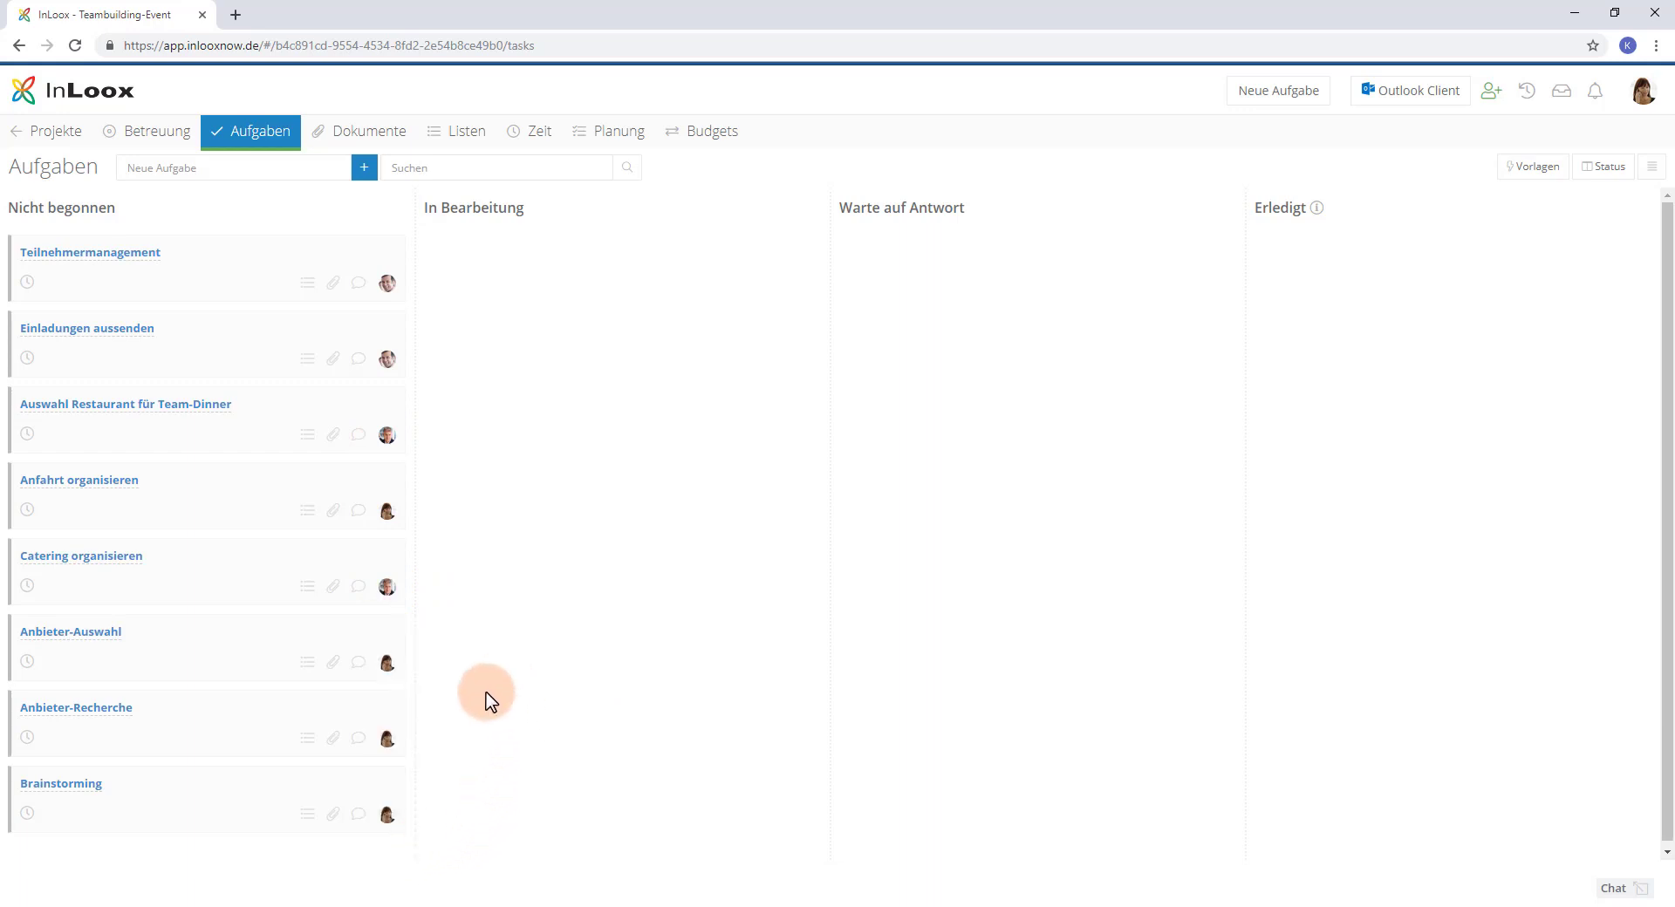
Assign Anbieter-Recherche to the second listed contact and describe it as "Verschiedene Anbieter für das Teambuilding recherchieren - Freigabe erfolgt dann durch Projektleitung" plus the lead's name
click(387, 739)
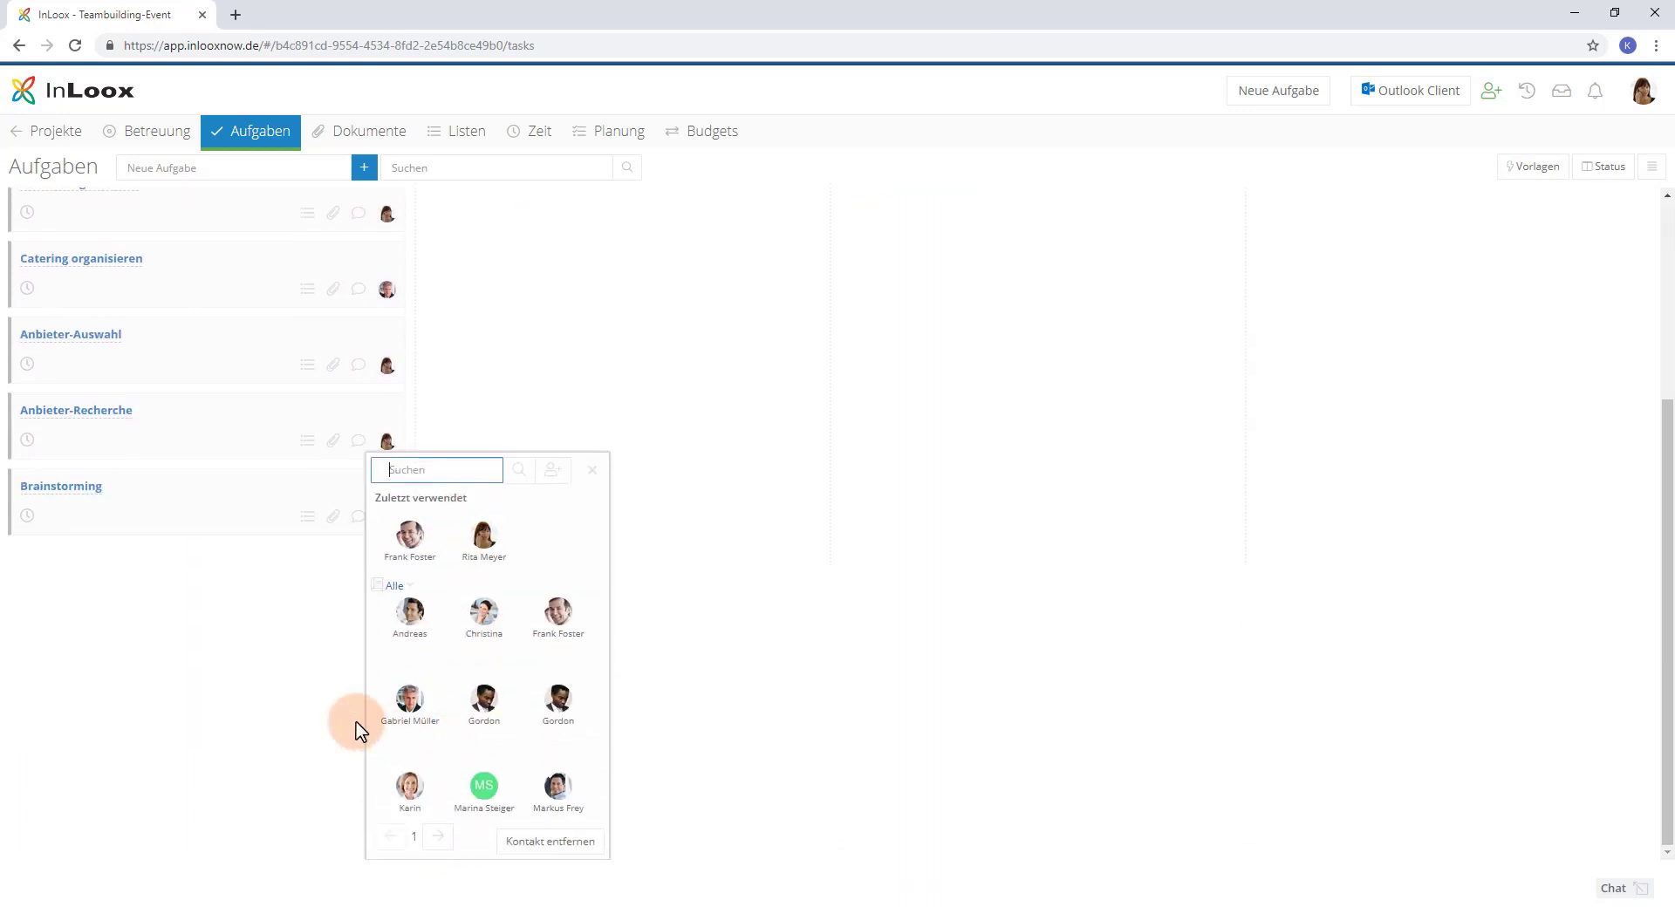
click(482, 621)
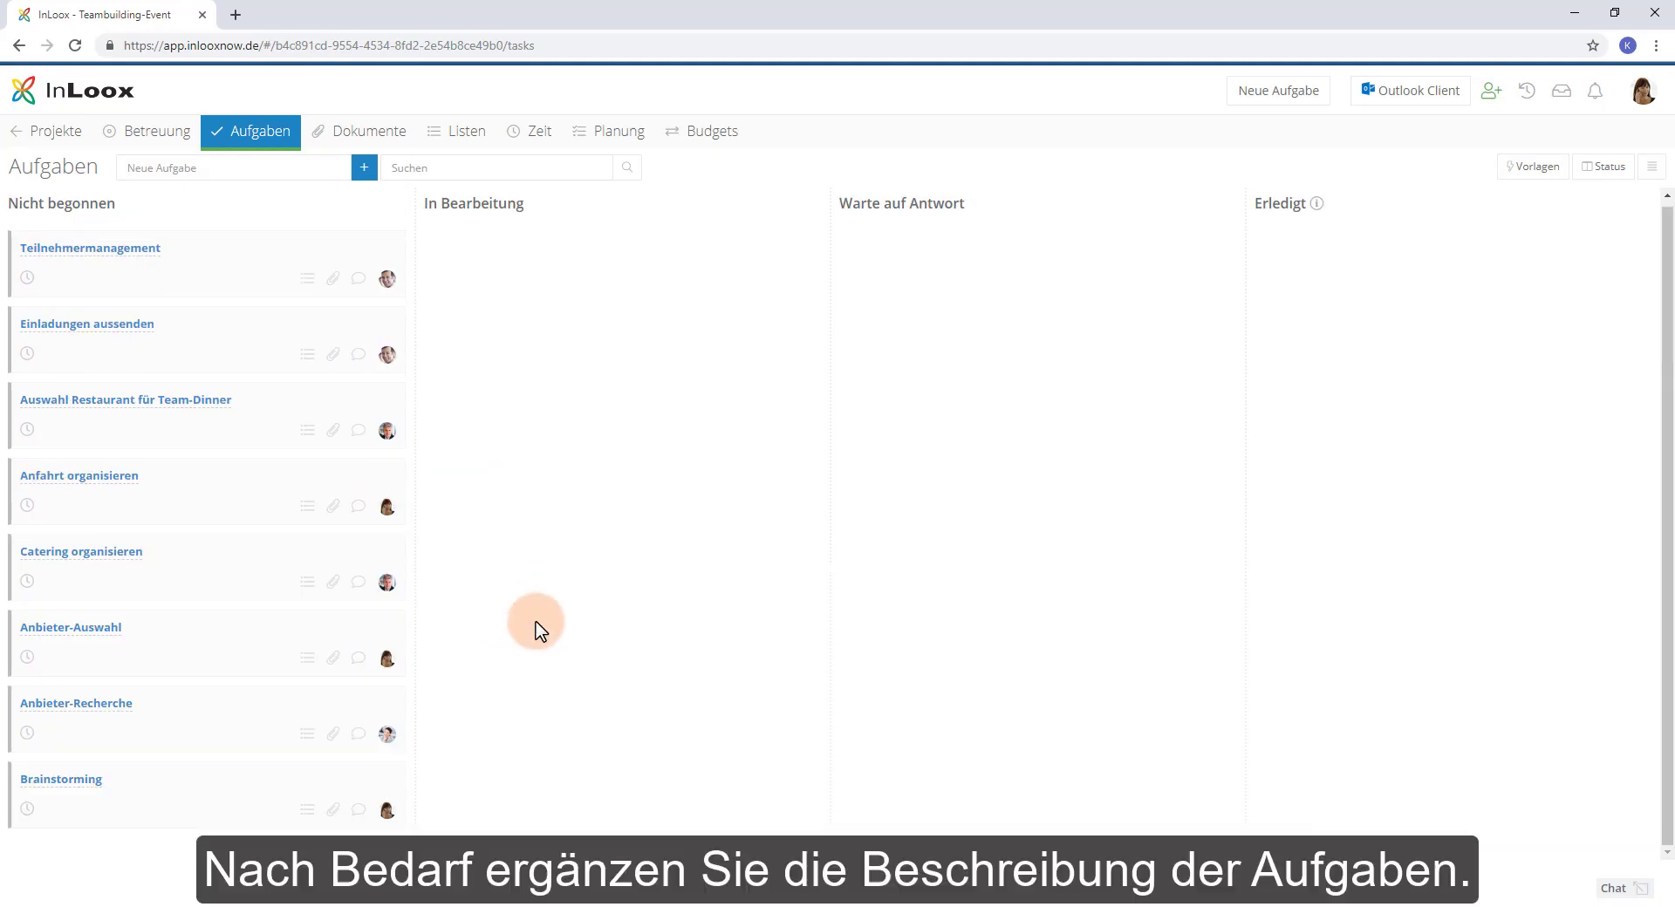
click(281, 731)
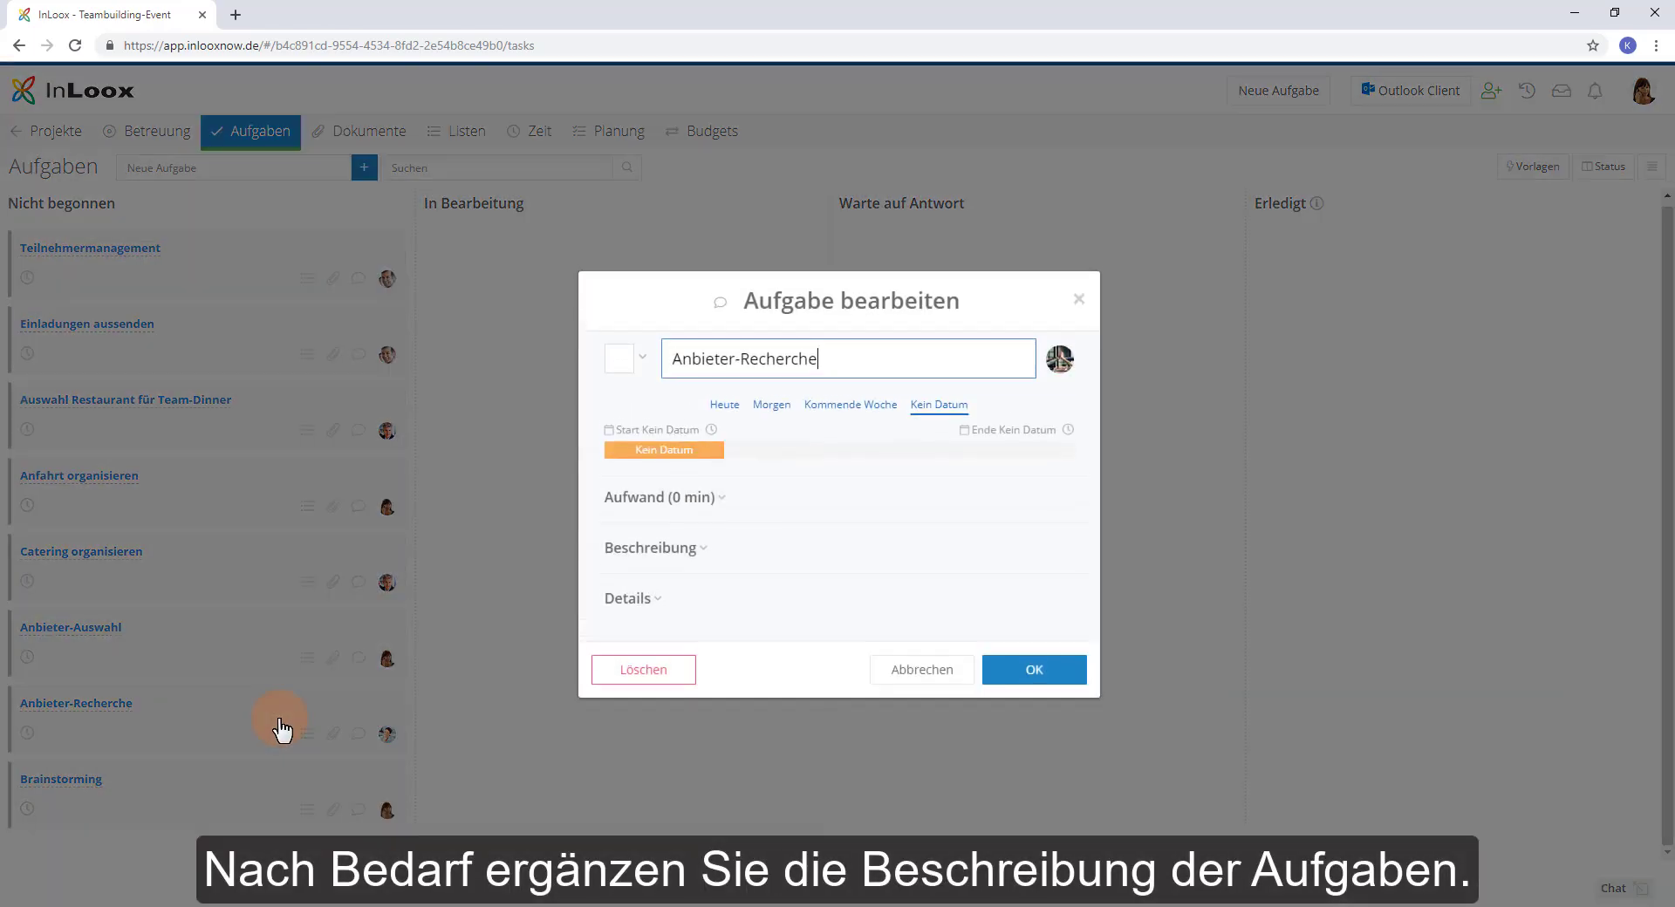
click(703, 550)
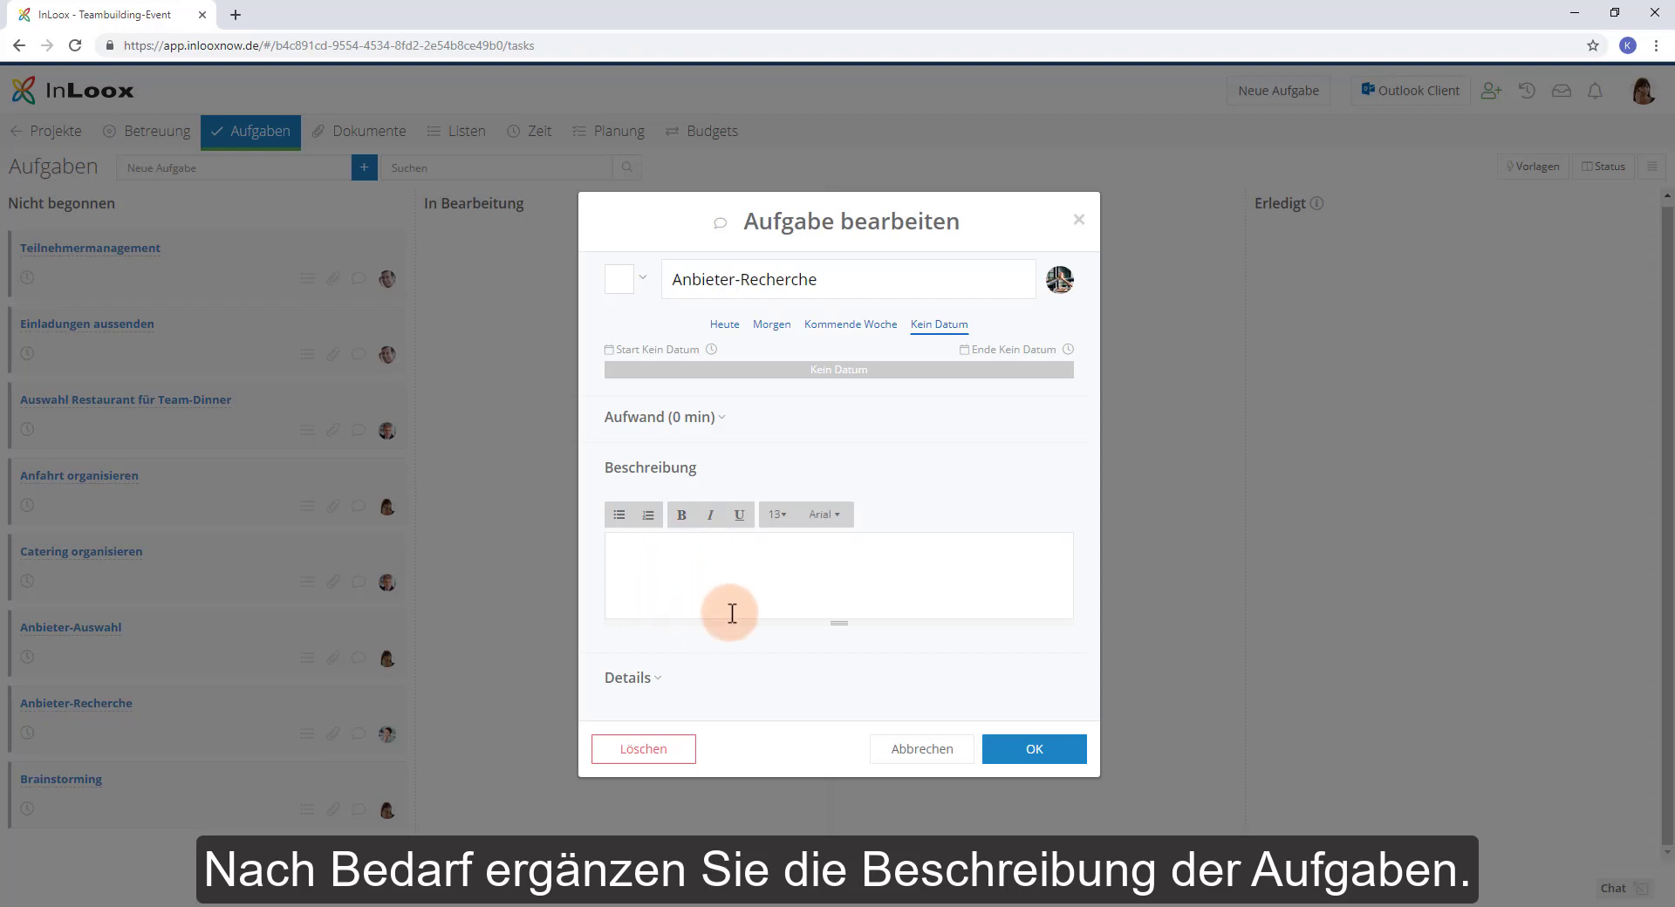
text(Verschiedene Anbieter für das Teambuilding recherchieren - Freigab)
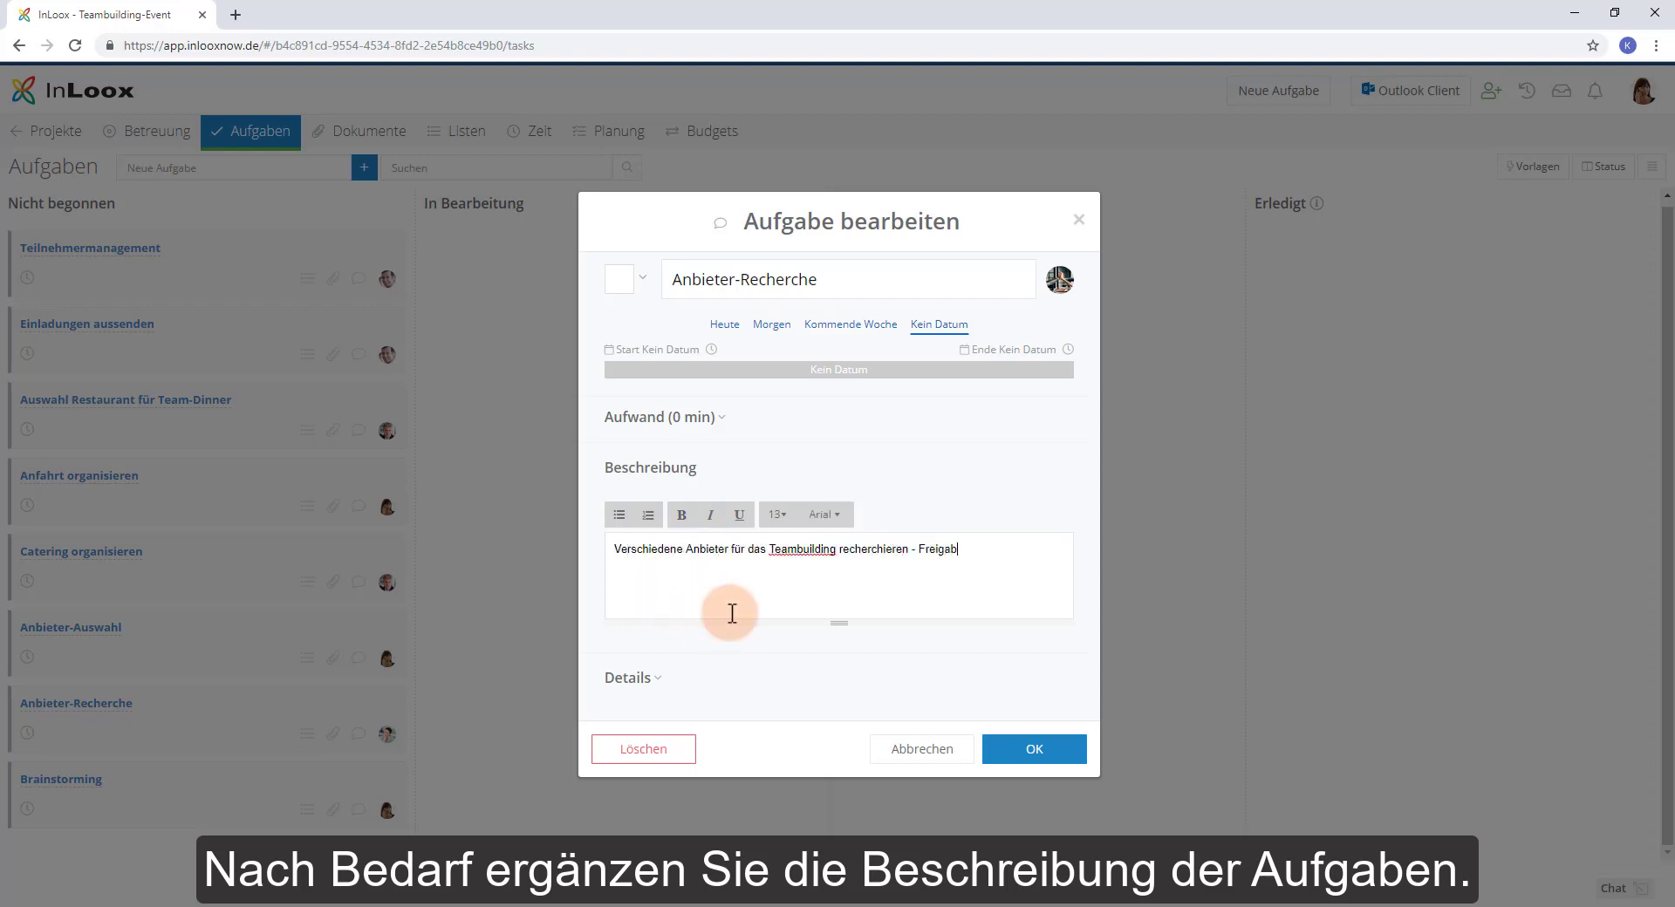
text(e erfolgt dann durch Projektleitu)
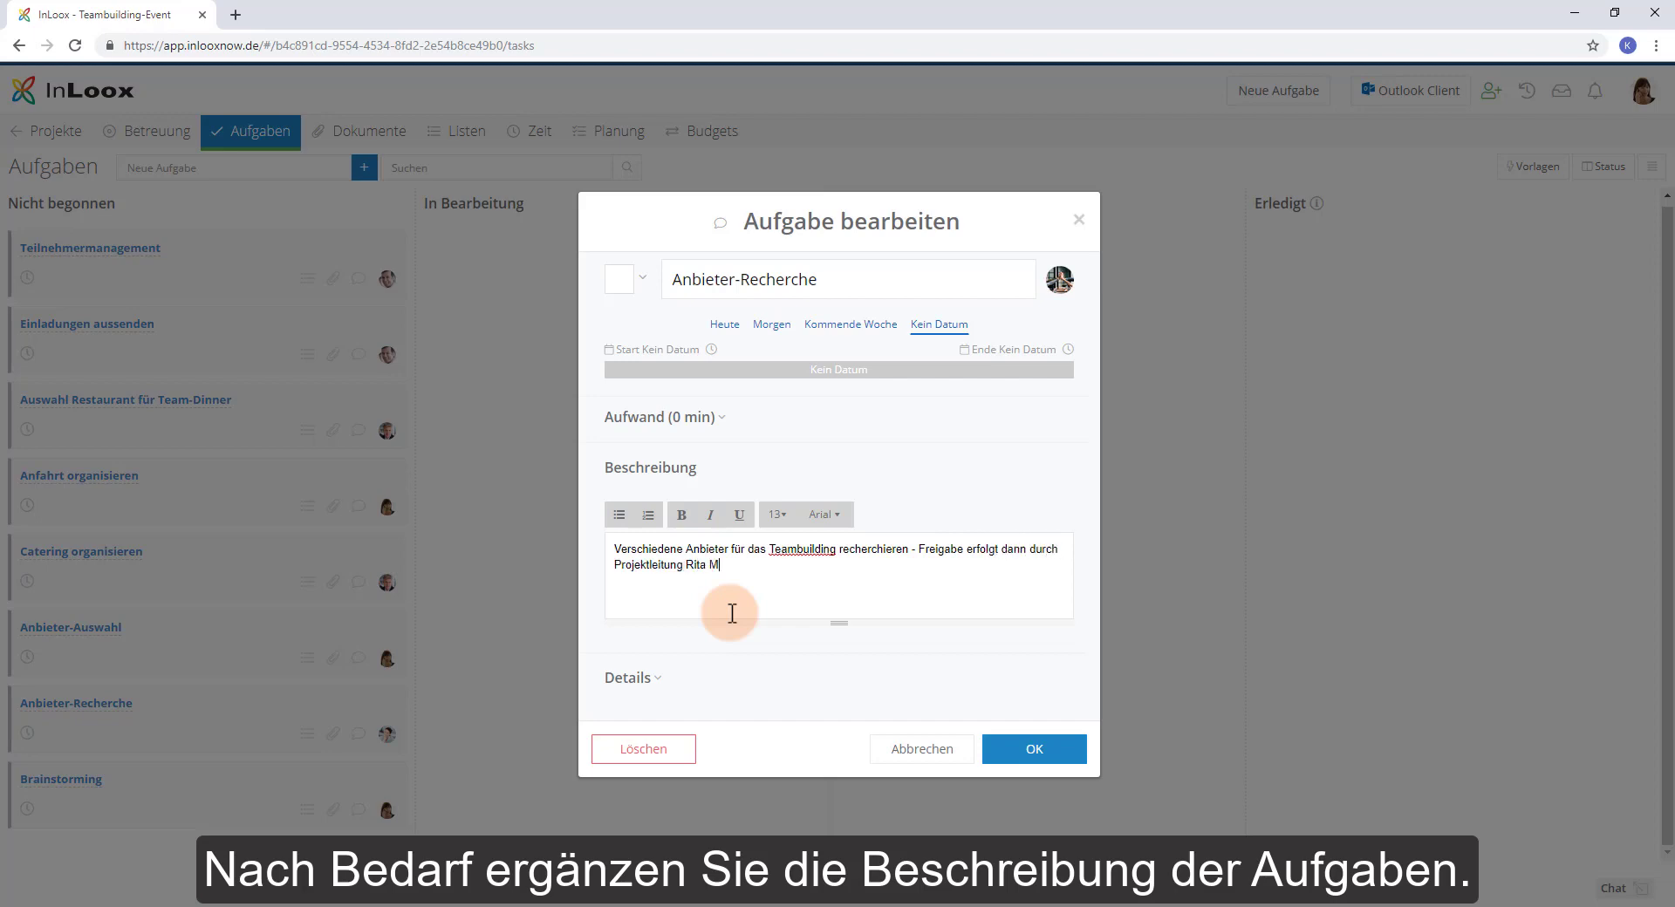
text(ng Rita M)
click(1033, 751)
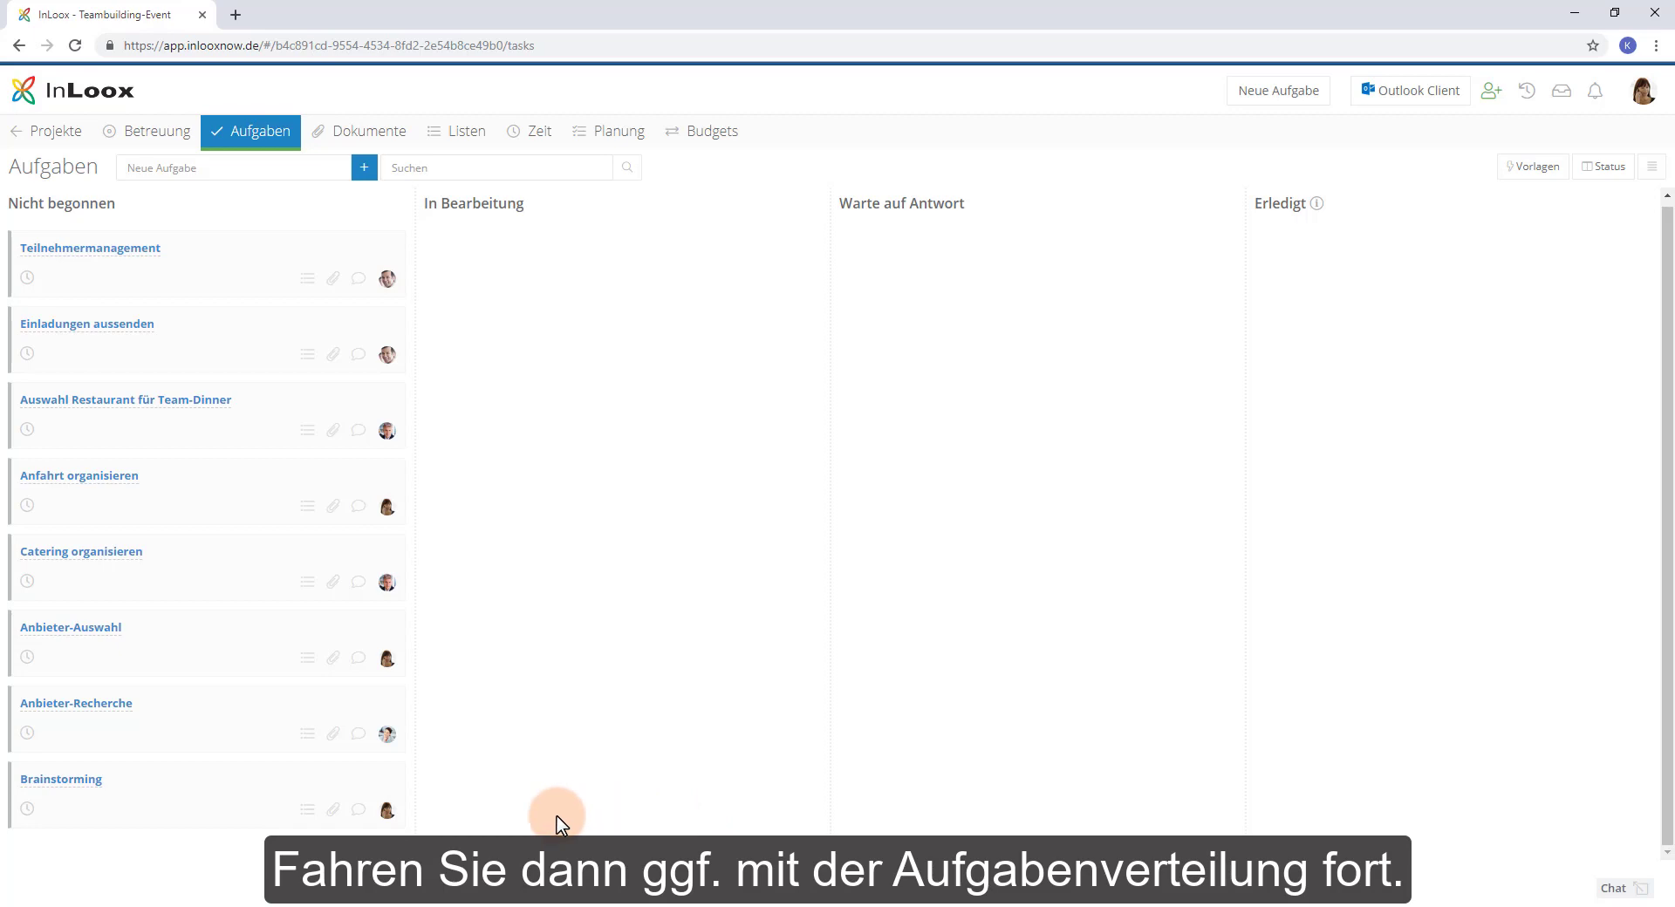
Reassign the Anfahrt organisieren task to the first of the recently used contacts
click(389, 508)
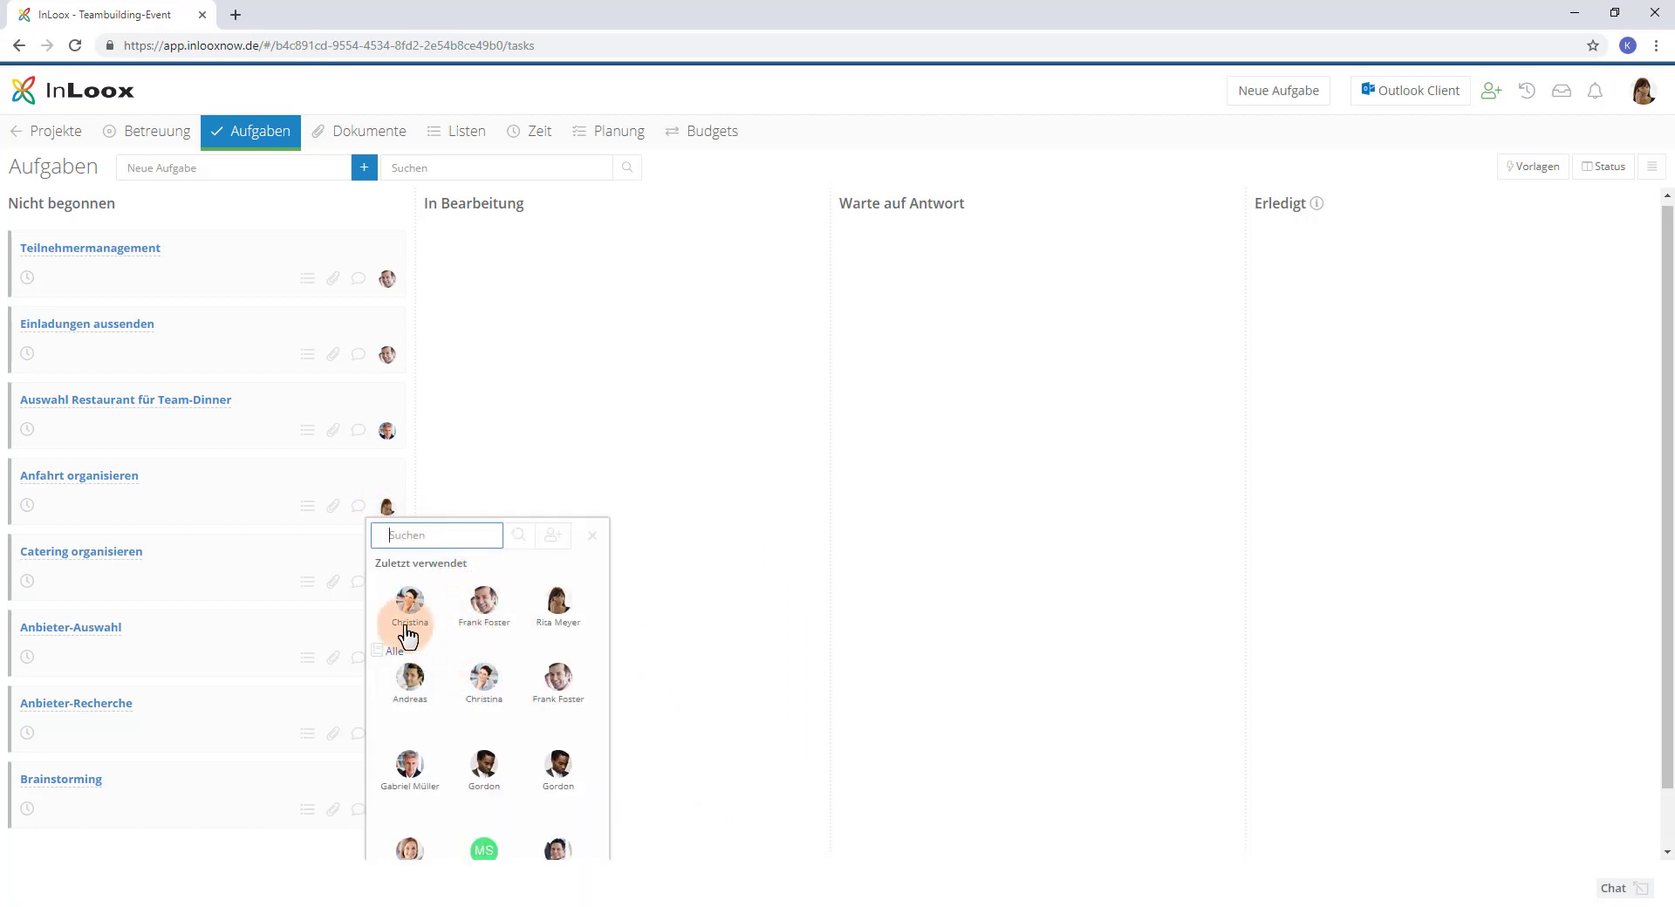
click(408, 630)
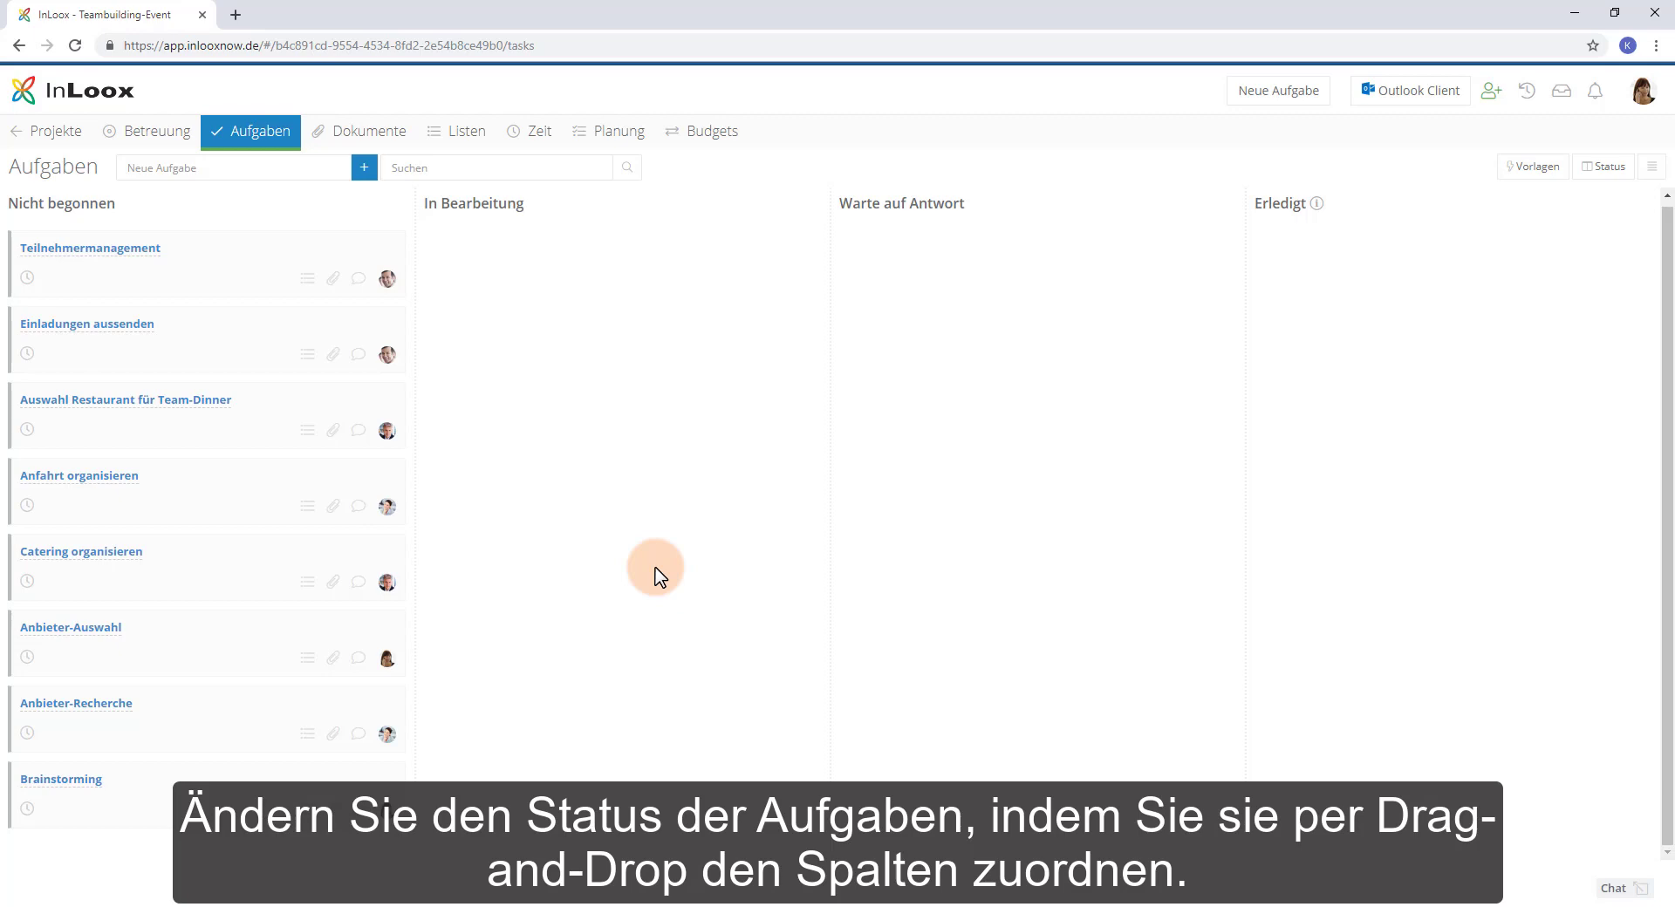
Move Brainstorming to Erledigt, Anbieter-Recherche to Warte auf Antwort and Anbieter-Auswahl to In Bearbeitung
drag(232, 776, 1472, 247)
drag(116, 730, 976, 268)
drag(175, 654, 600, 239)
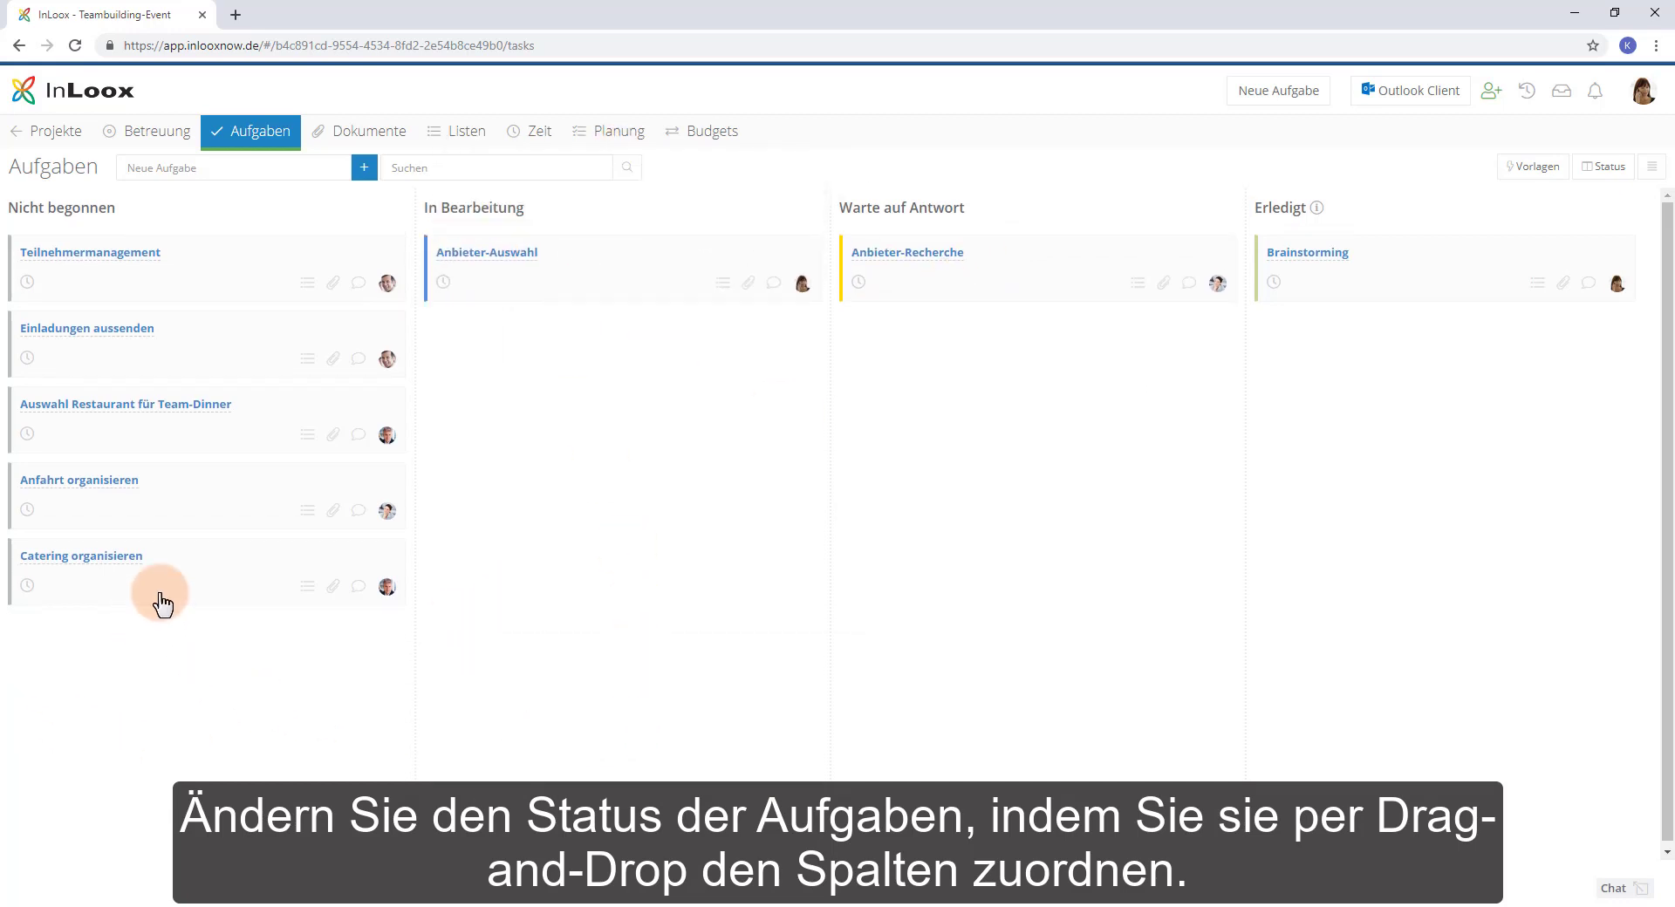
Move Catering organisieren, Anfahrt organisieren, Einladungen aussenden and Teilnehmermanagement to In Bearbeitung, and Auswahl Restaurant für Team-Dinner to Warte auf Antwort
drag(162, 603, 572, 359)
drag(180, 490, 572, 427)
drag(175, 441, 1002, 384)
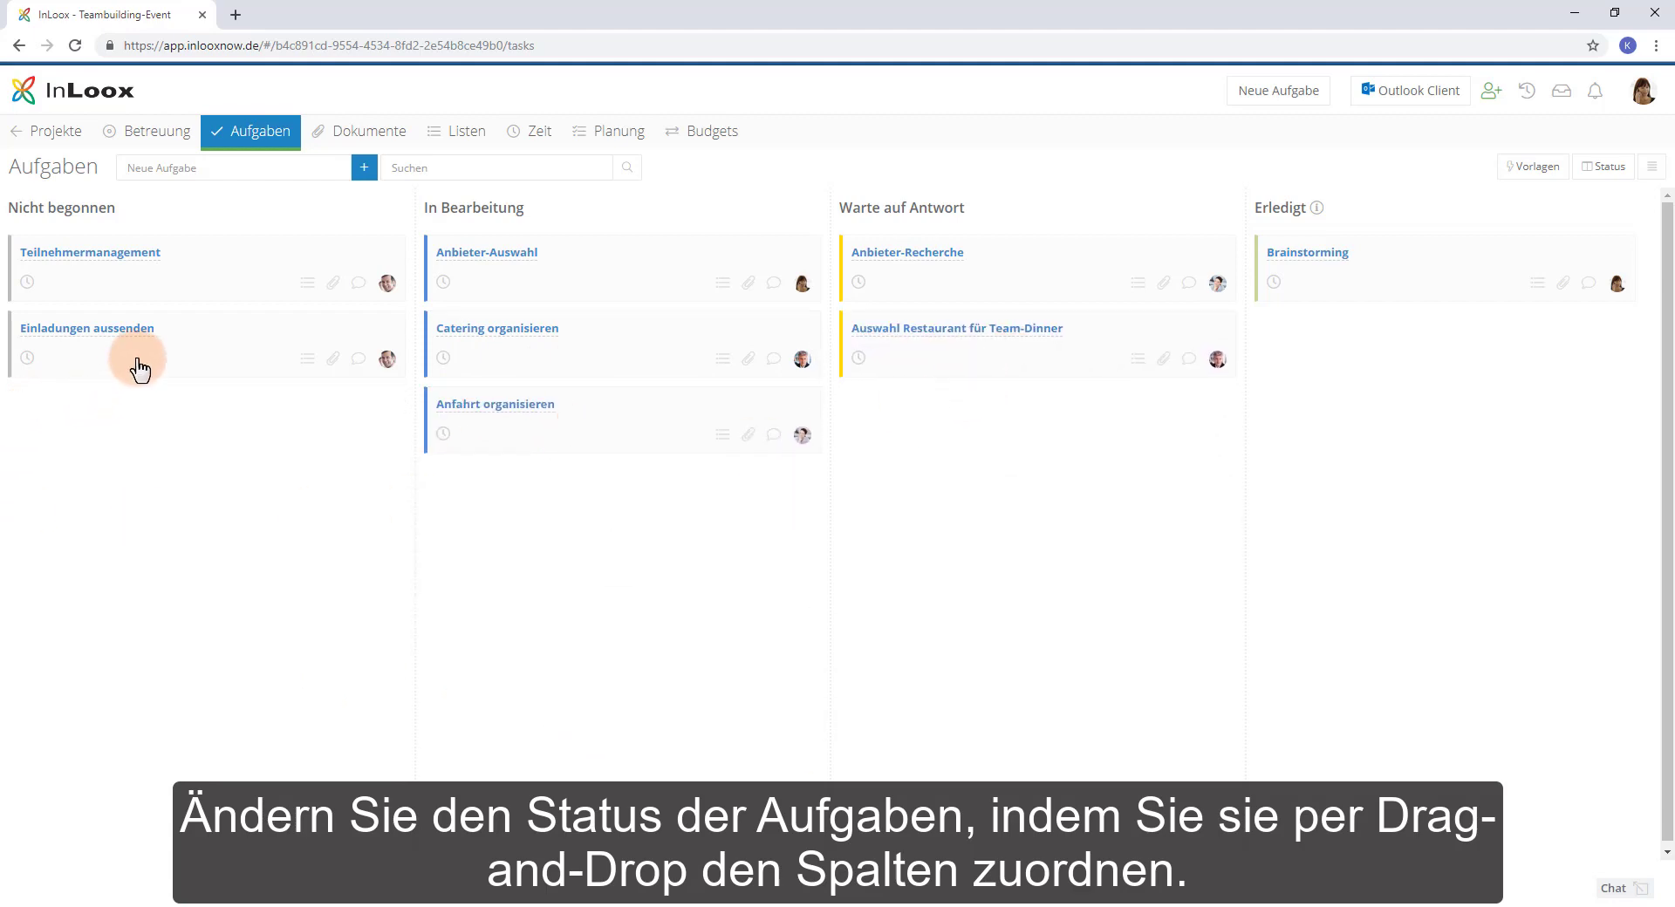
drag(139, 369, 506, 497)
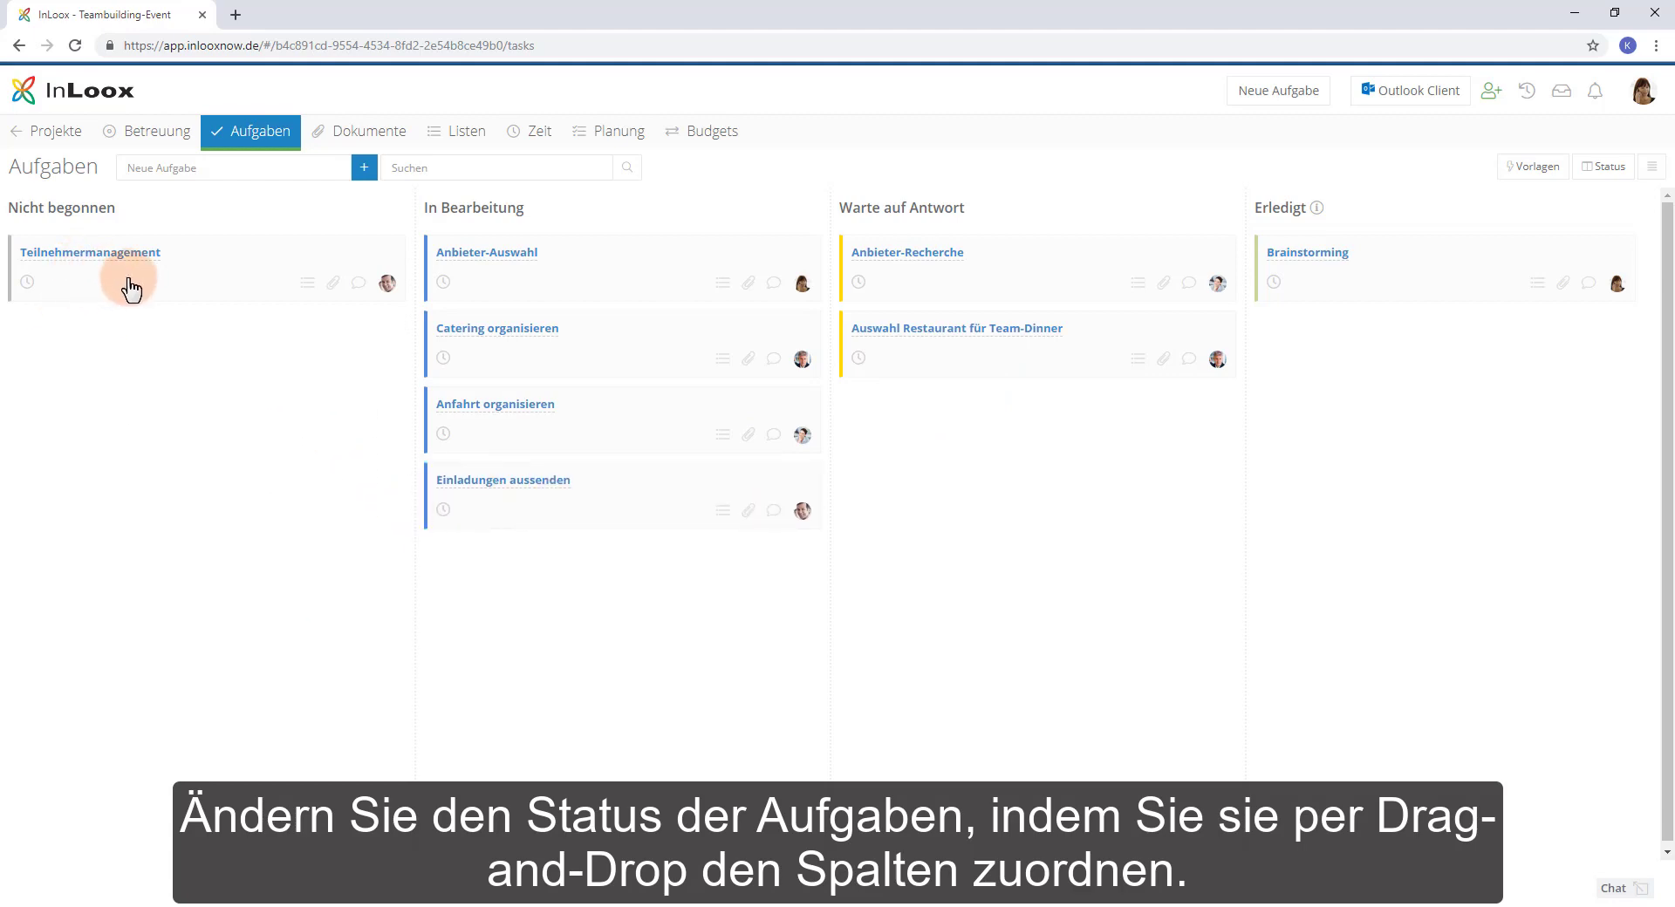
drag(131, 288, 535, 579)
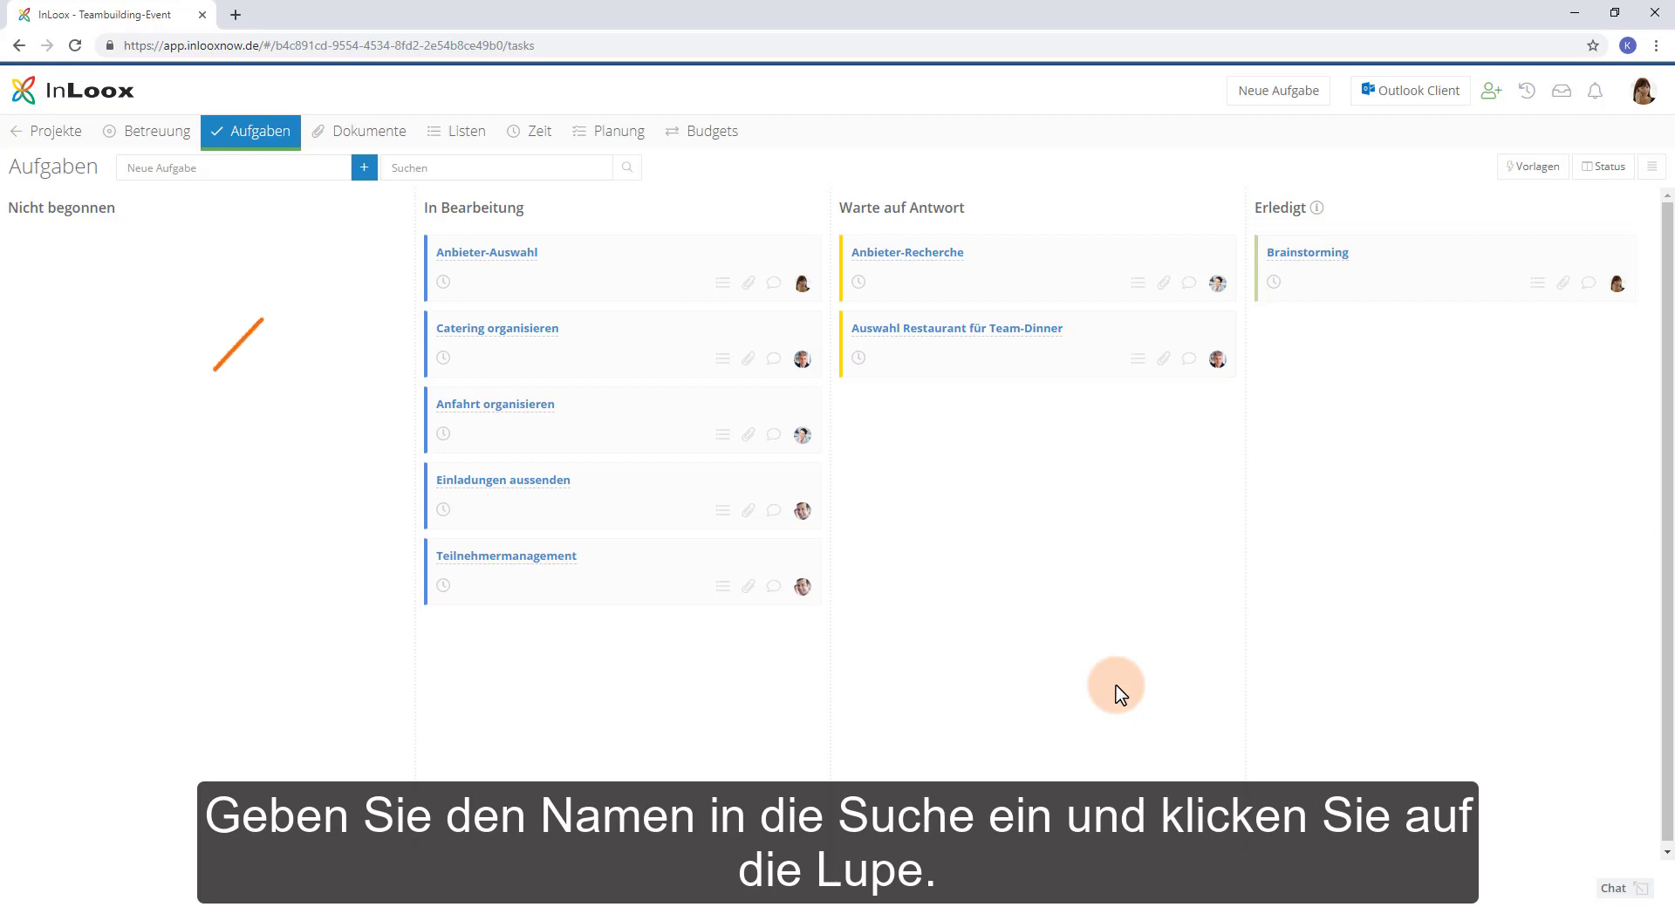
Search the board's tasks for "Einladung" and for the first name of the team member assigned to Brainstorming, clearing the search at the end
click(422, 168)
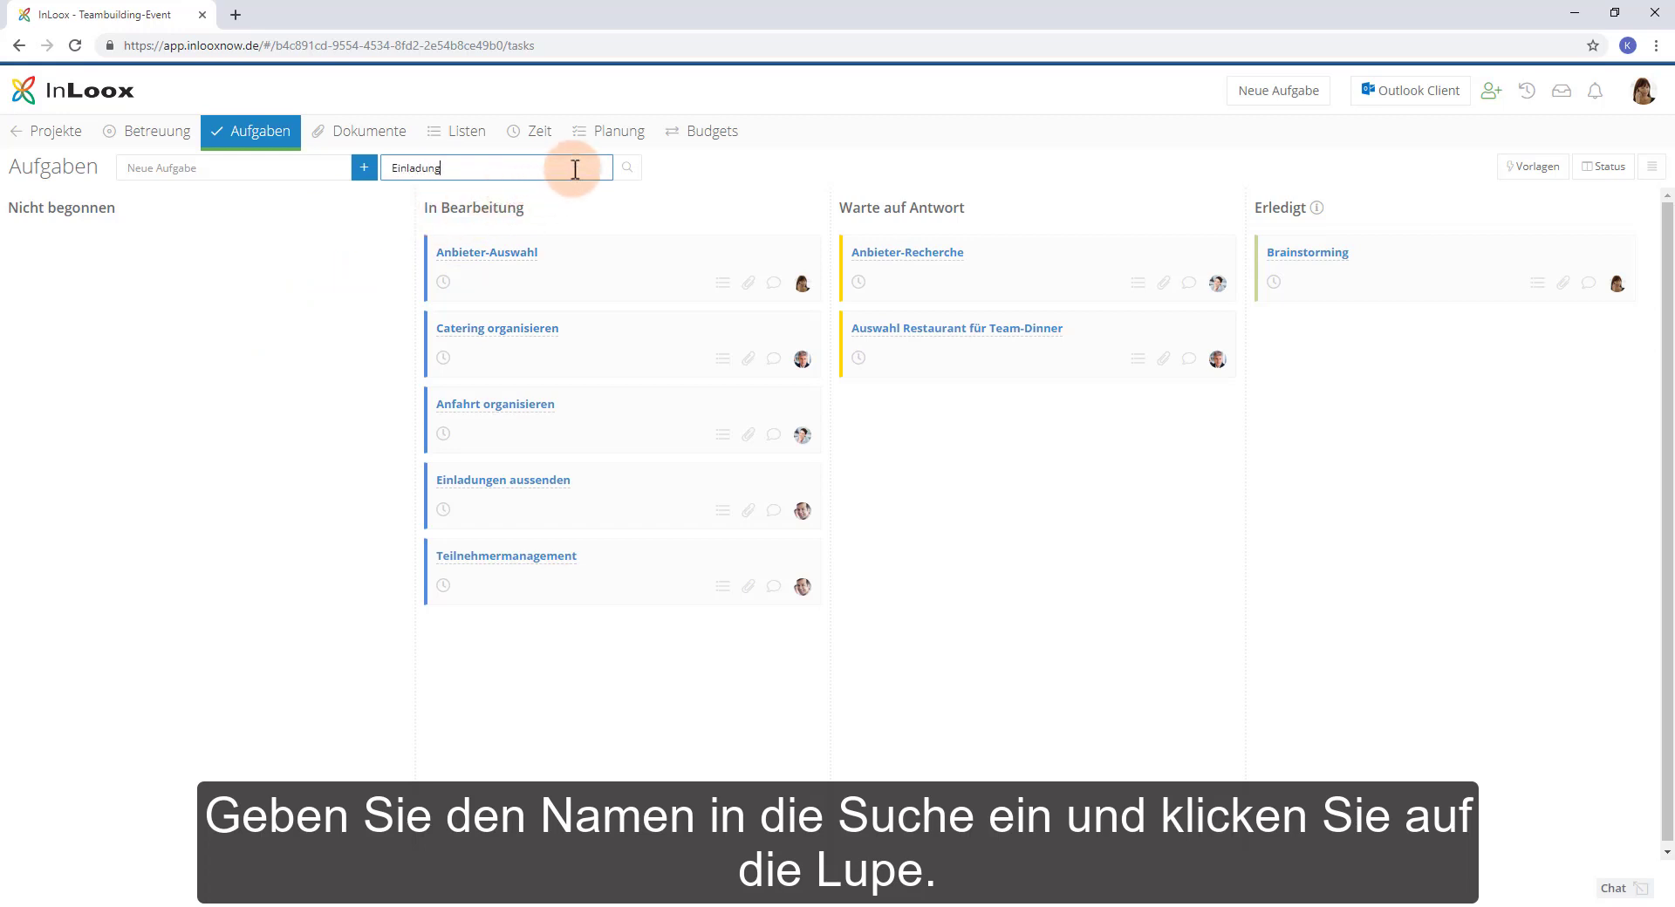
click(628, 171)
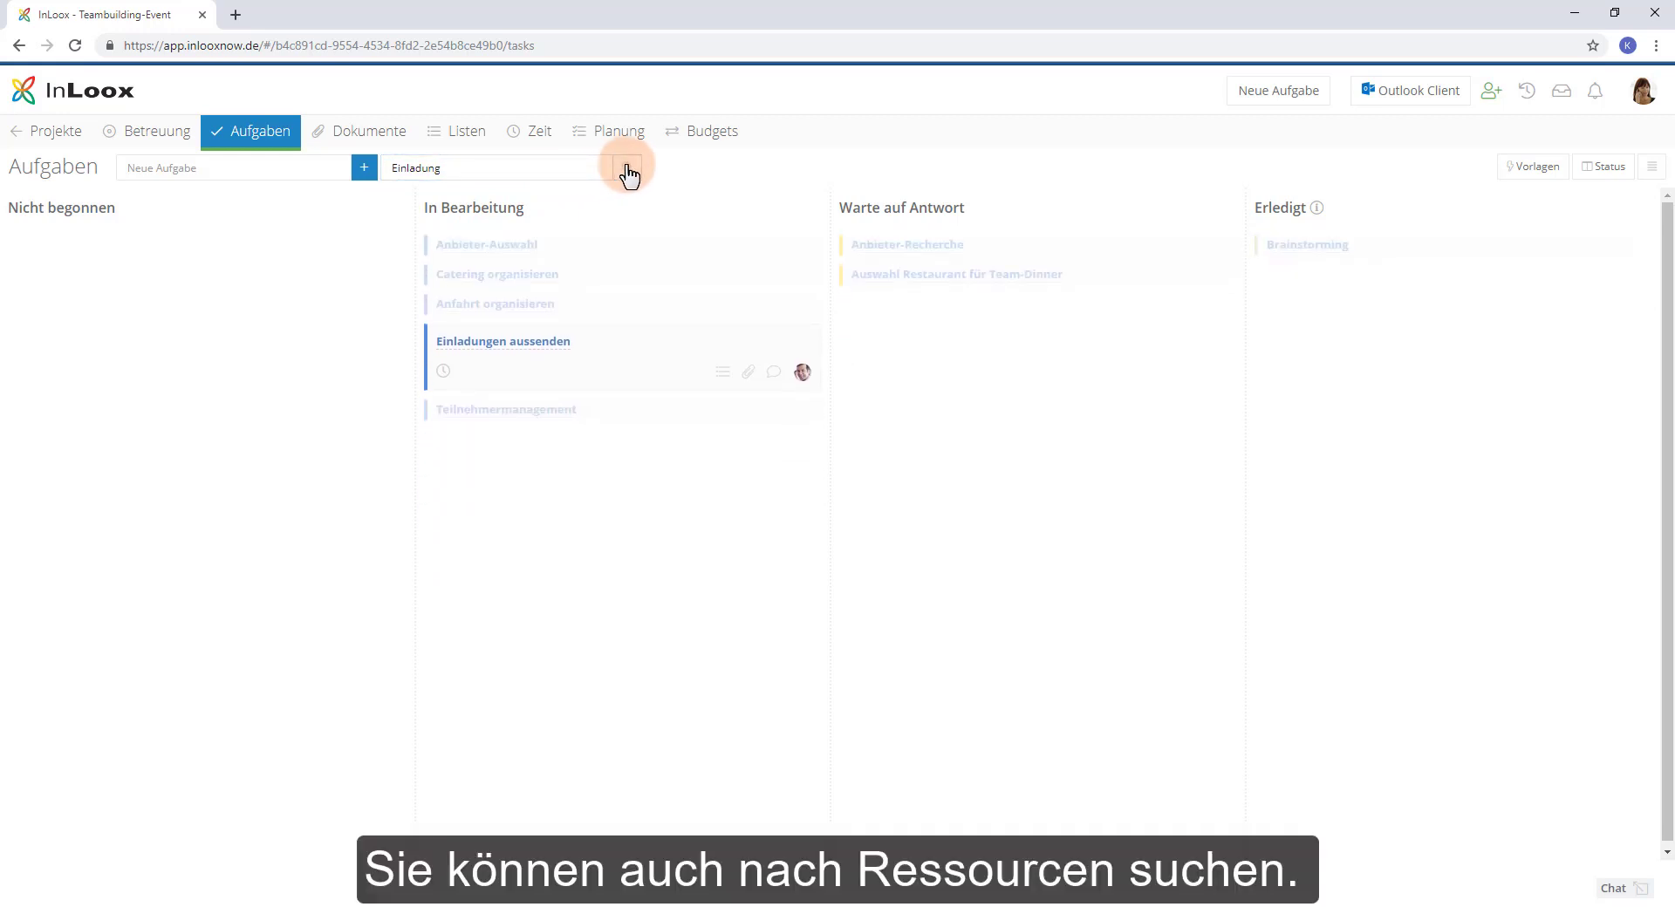
click(481, 172)
mouse_move(481, 172)
mouse_down()
mouse_move(384, 172)
mouse_move(462, 164)
mouse_up()
text(Rita)
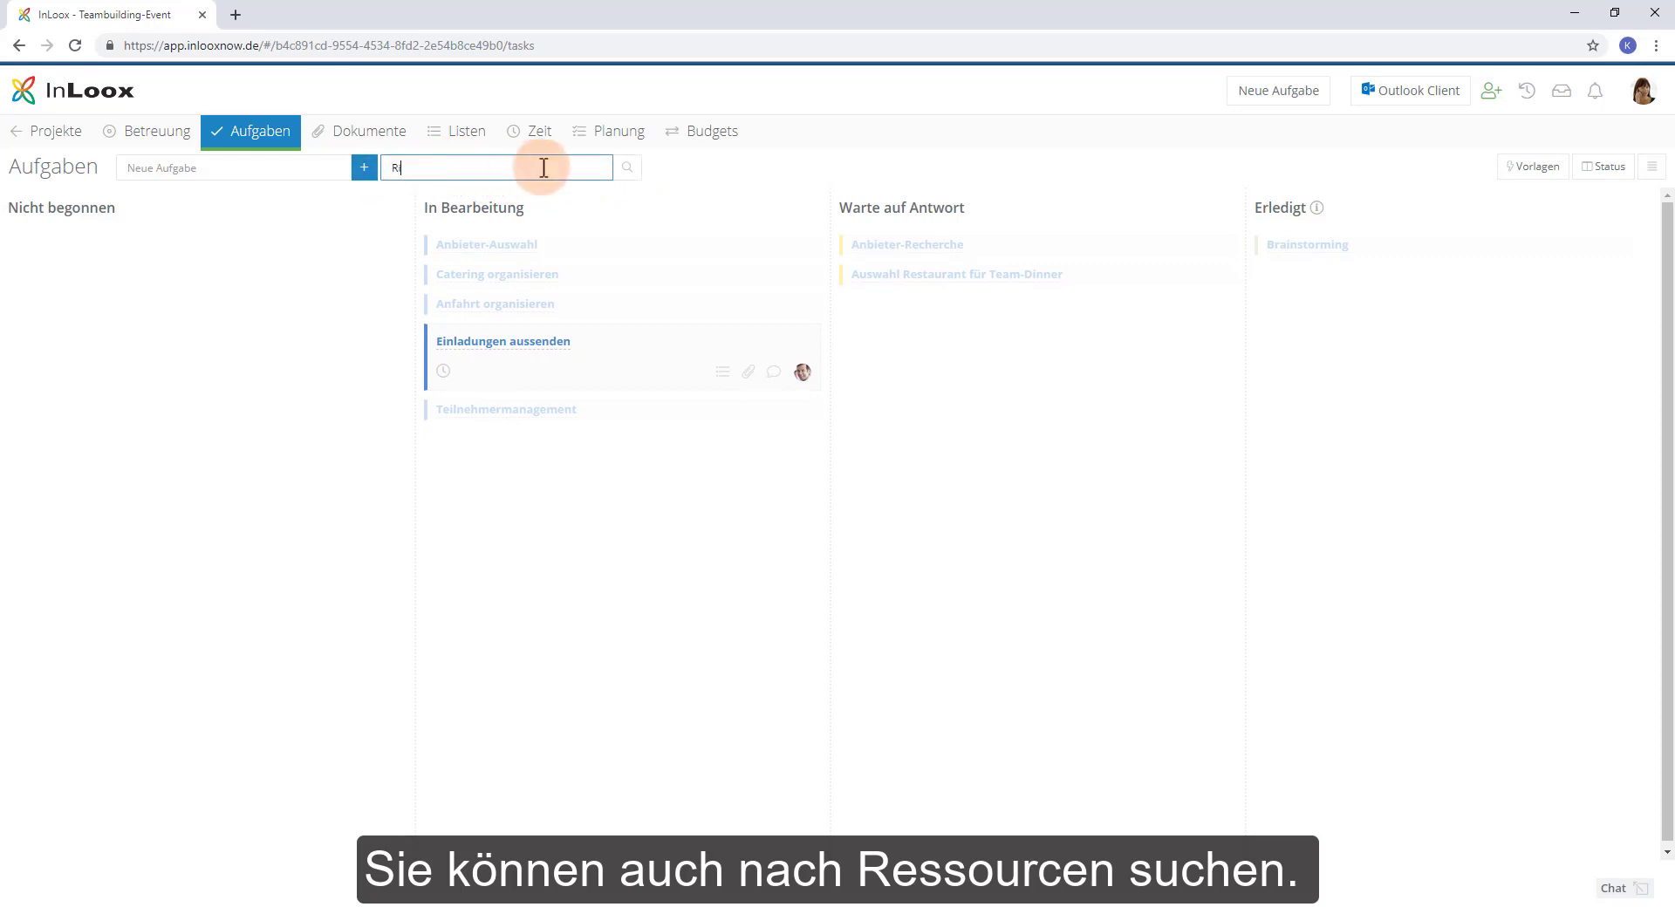
click(626, 171)
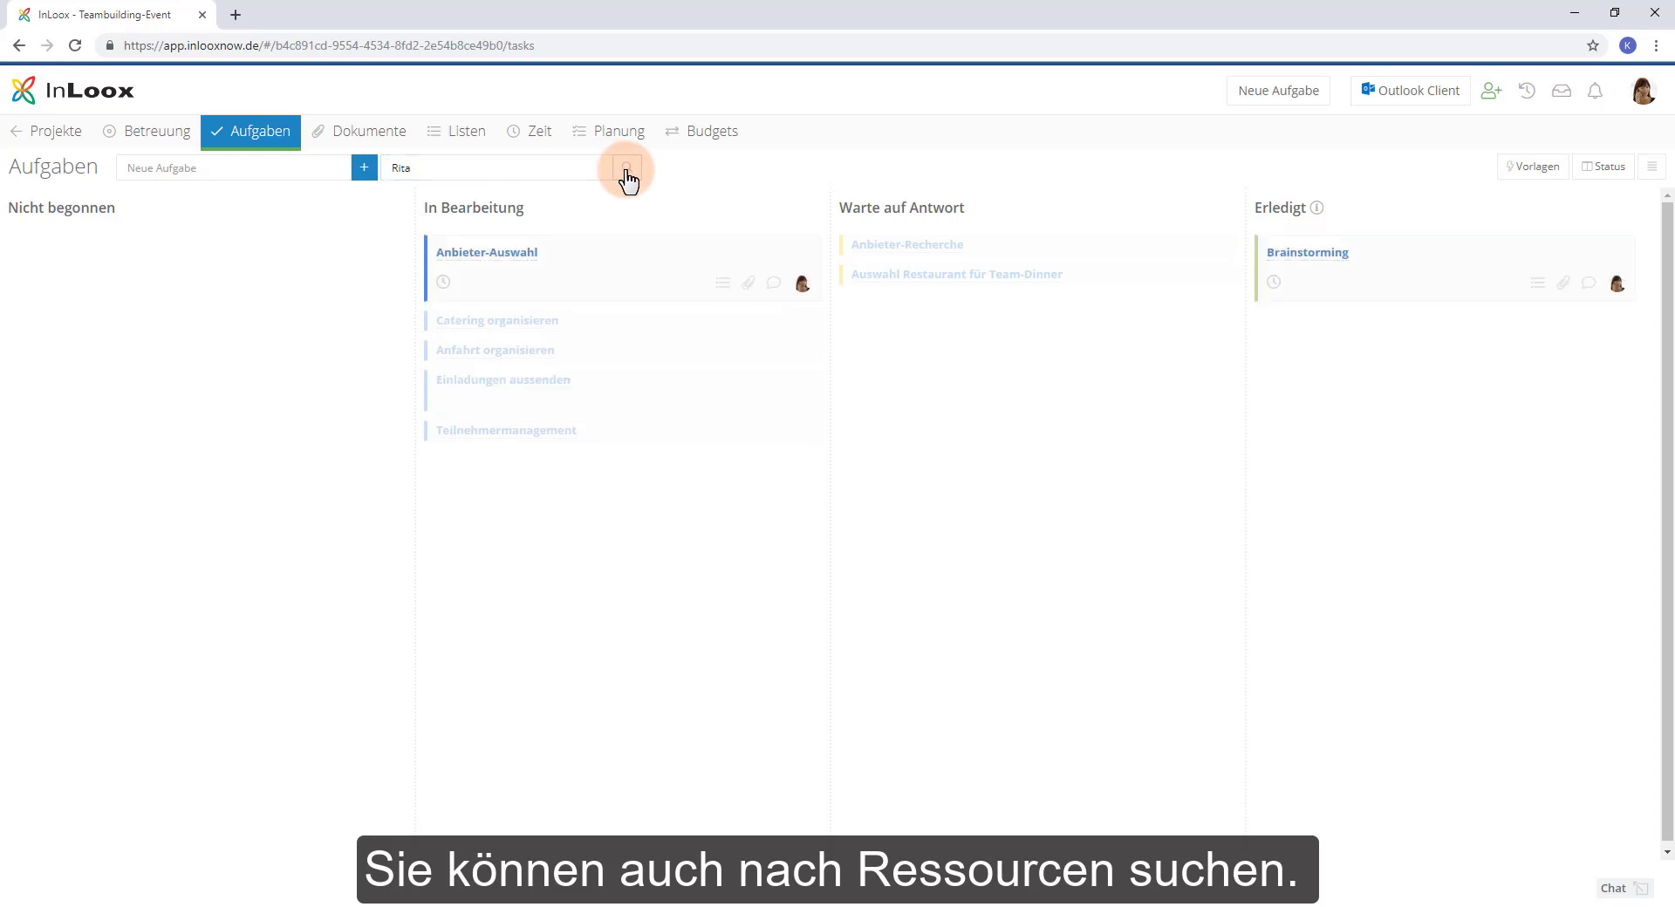
click(627, 171)
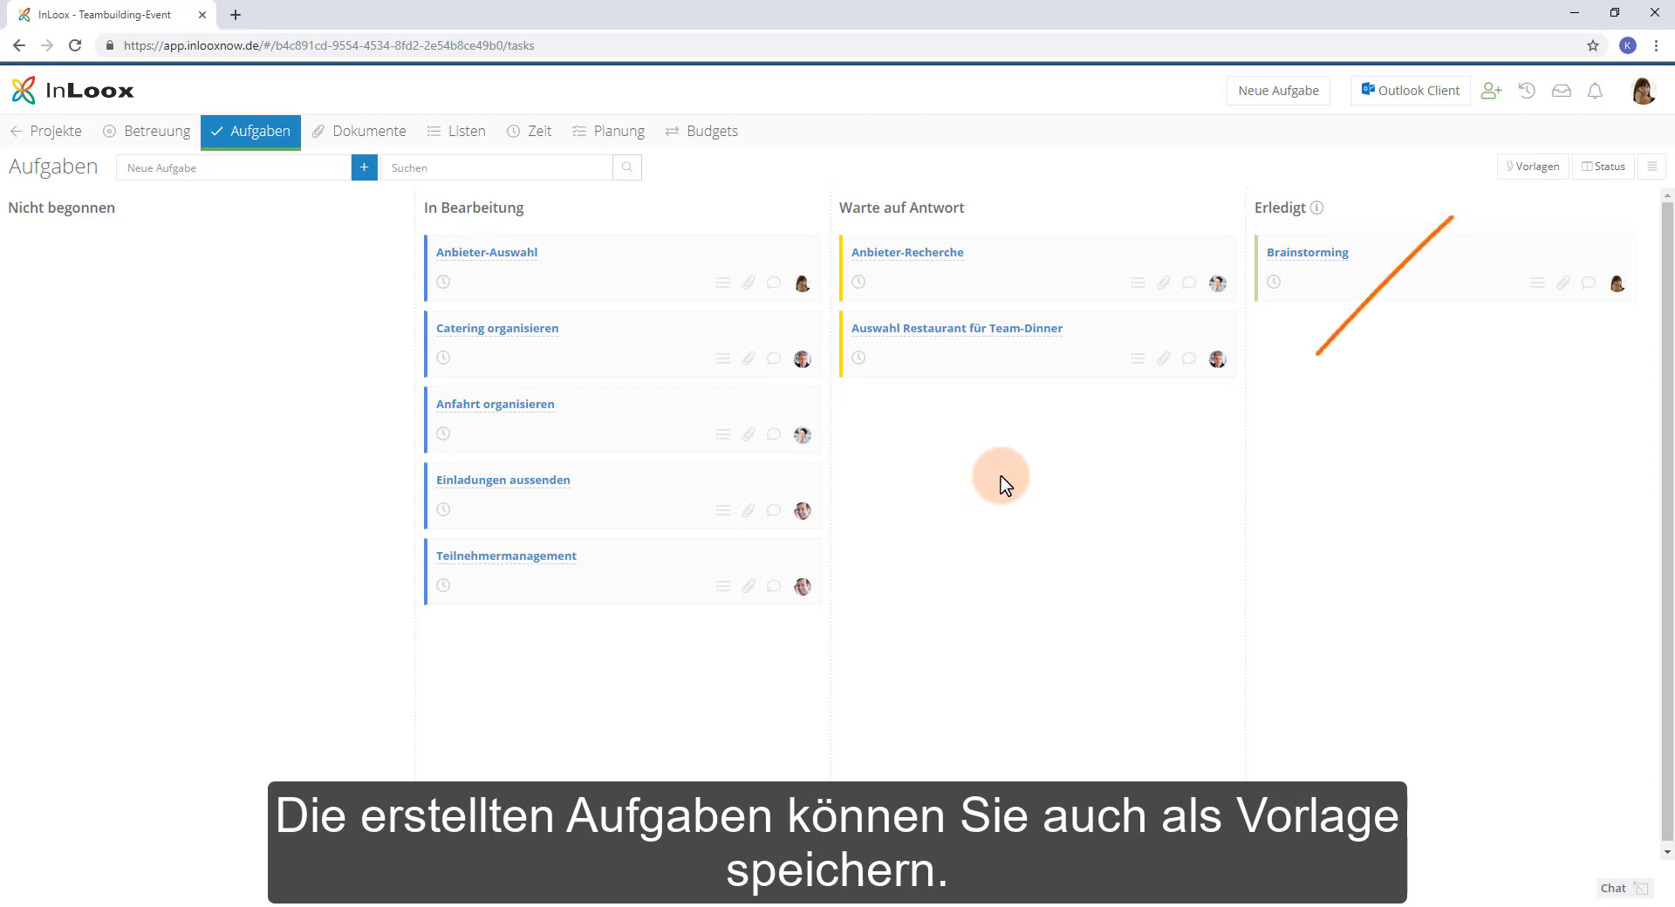
Save the board's tasks as a new template named Teambuilding-Event
click(1520, 169)
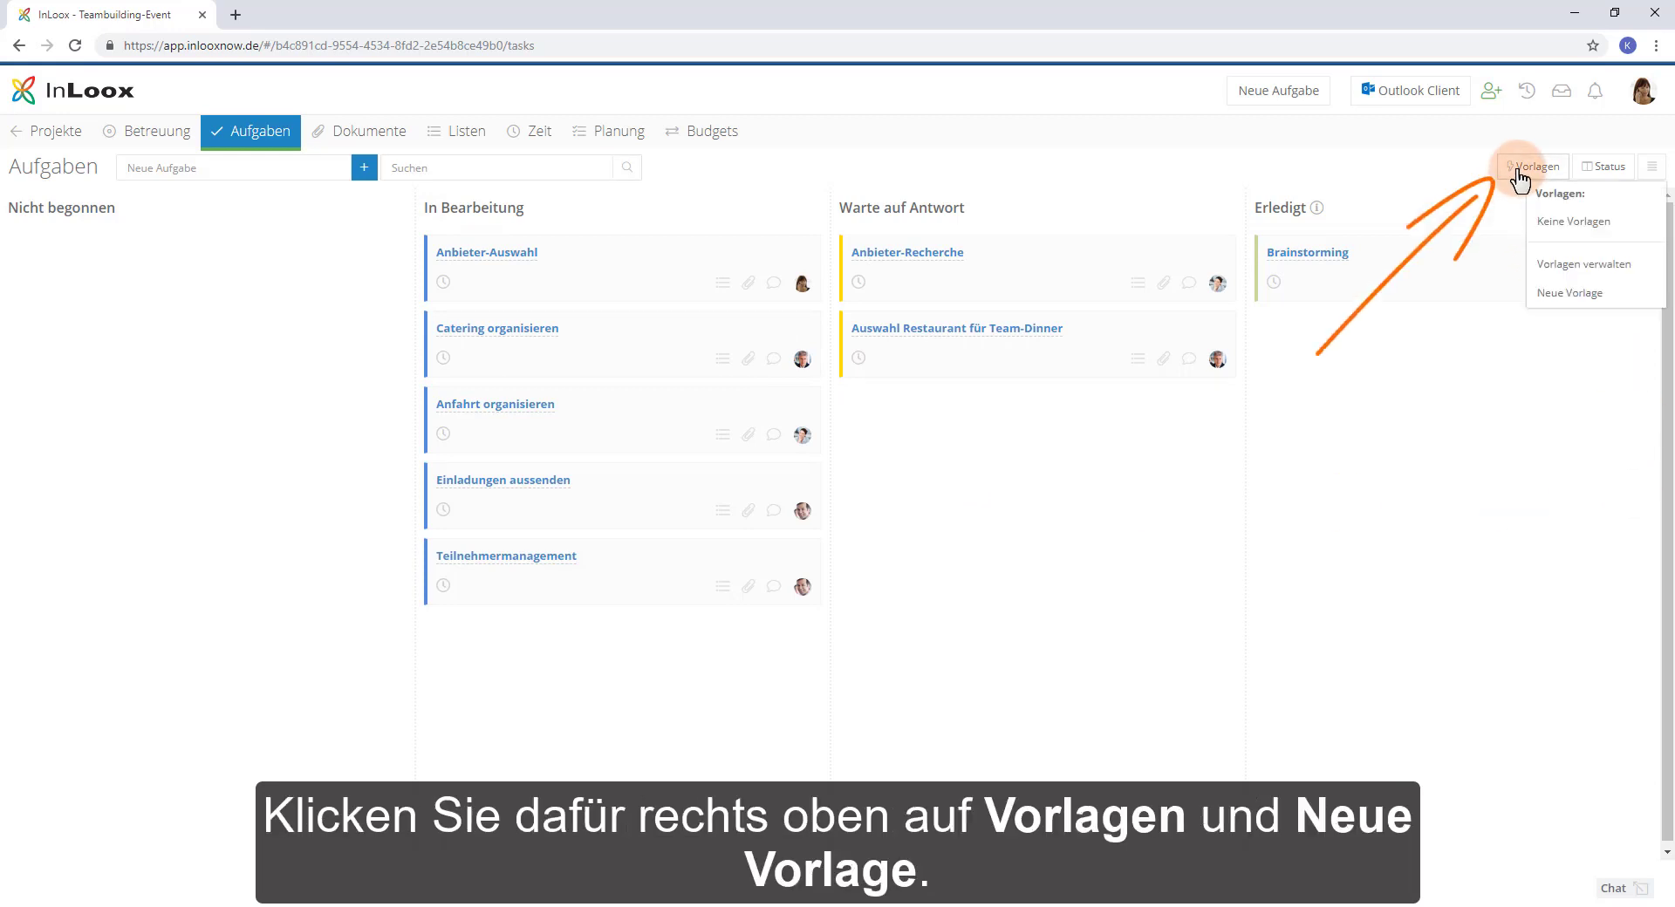
click(1556, 296)
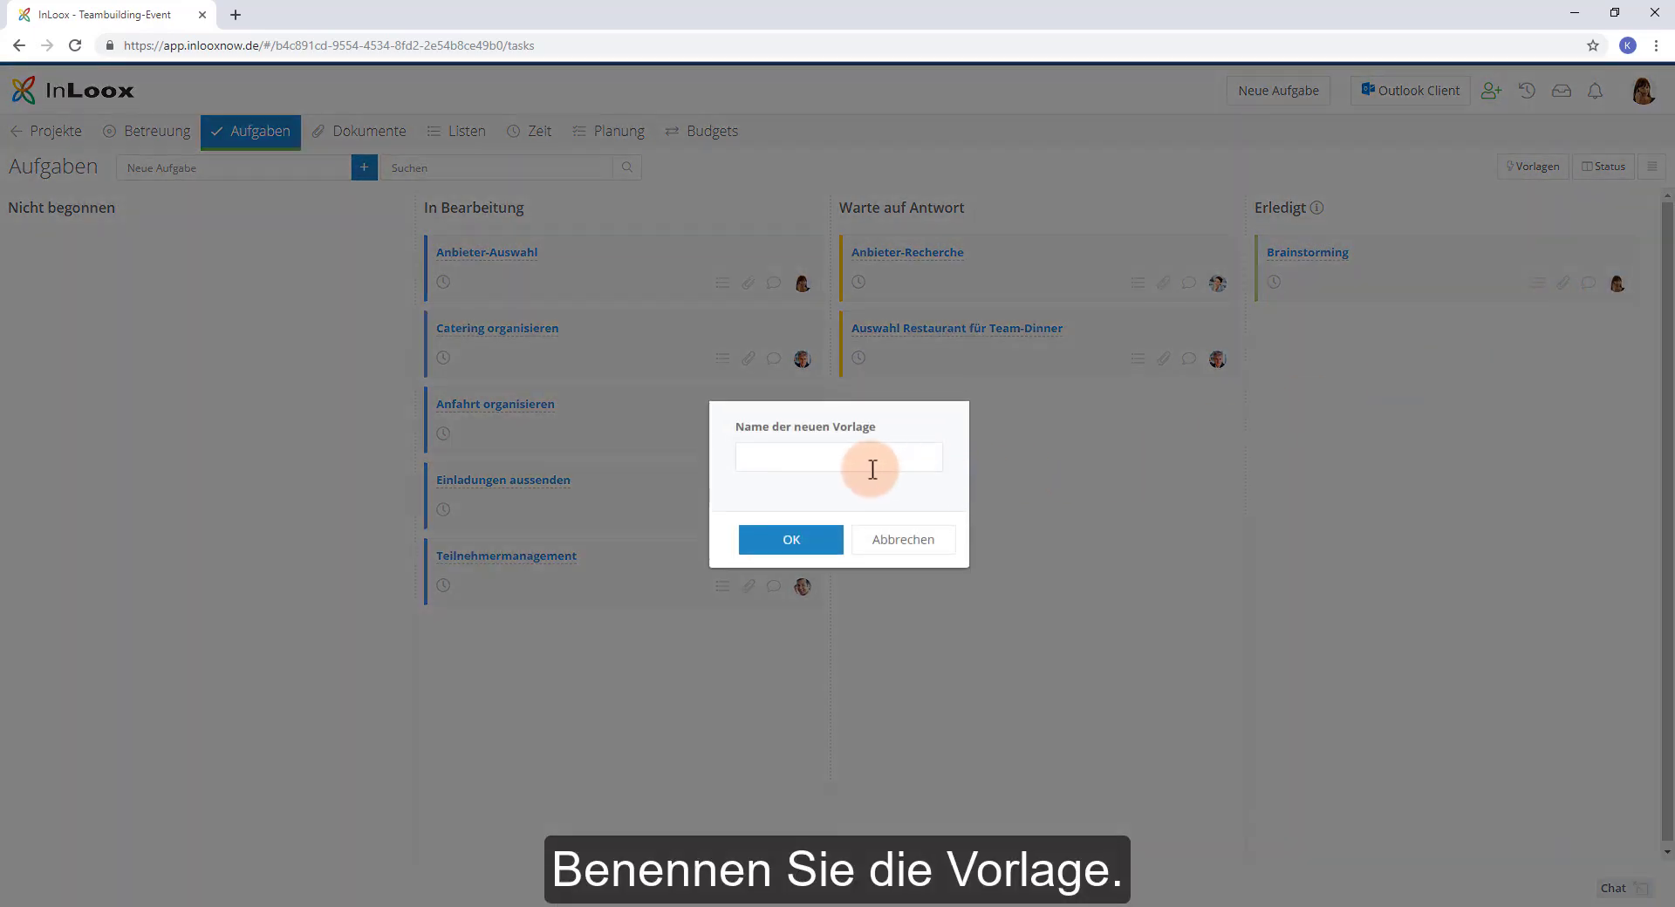
click(883, 454)
text(Teambuilding-Event)
click(799, 548)
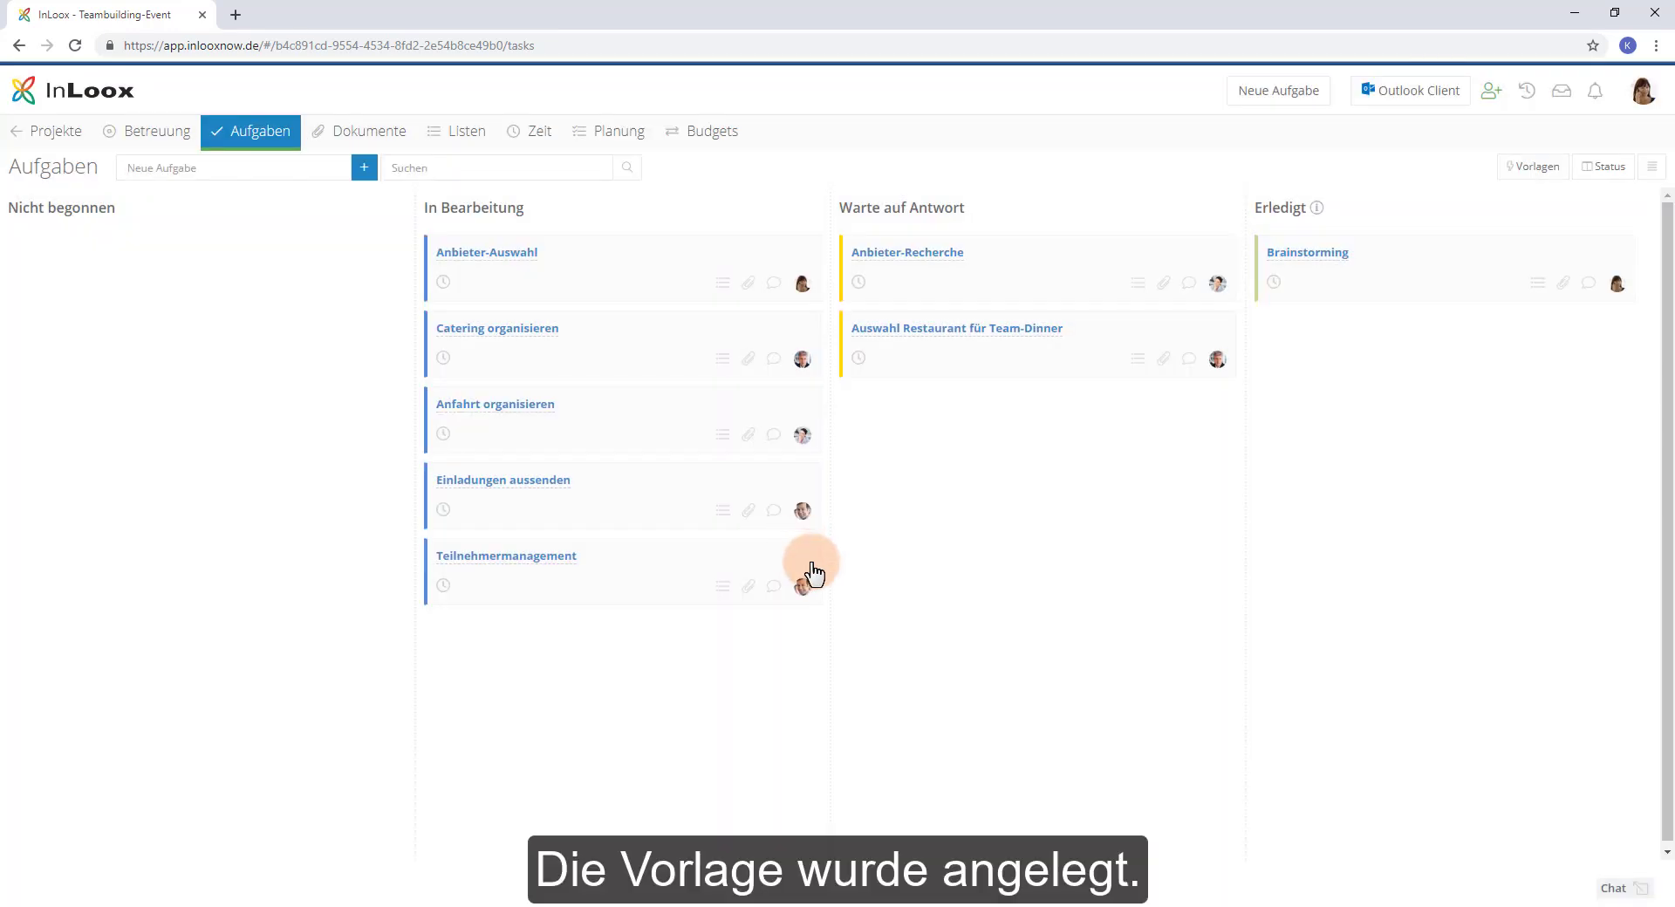
Check the list of saved templates for the Teambuilding-Event entry and close the list without applying it
click(1524, 173)
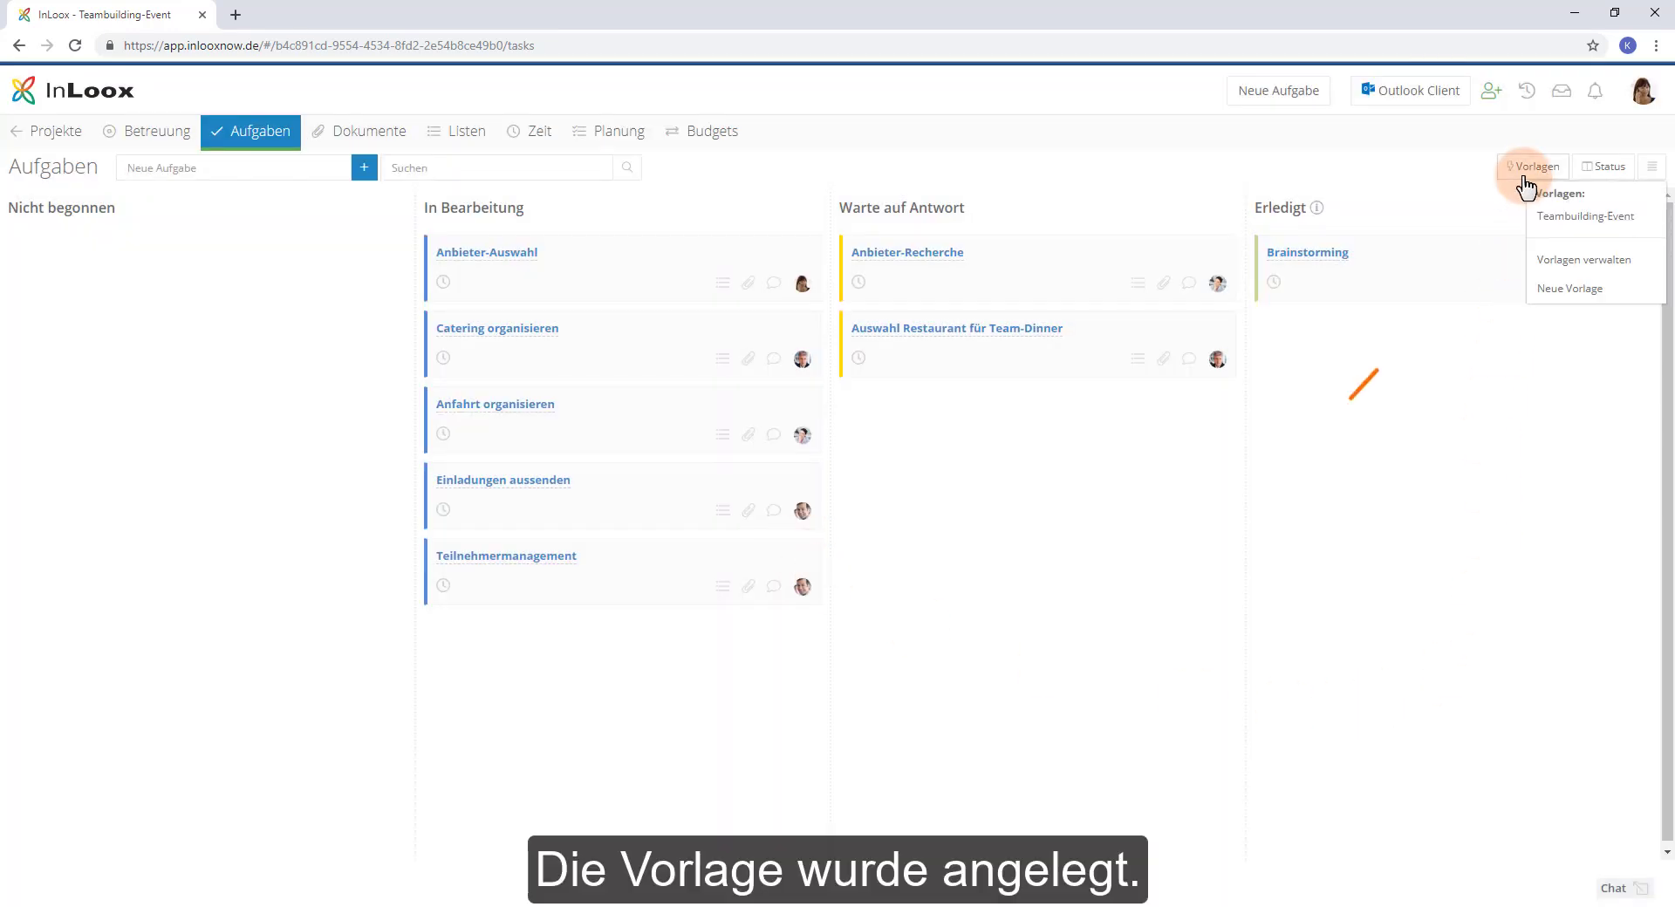
click(1618, 234)
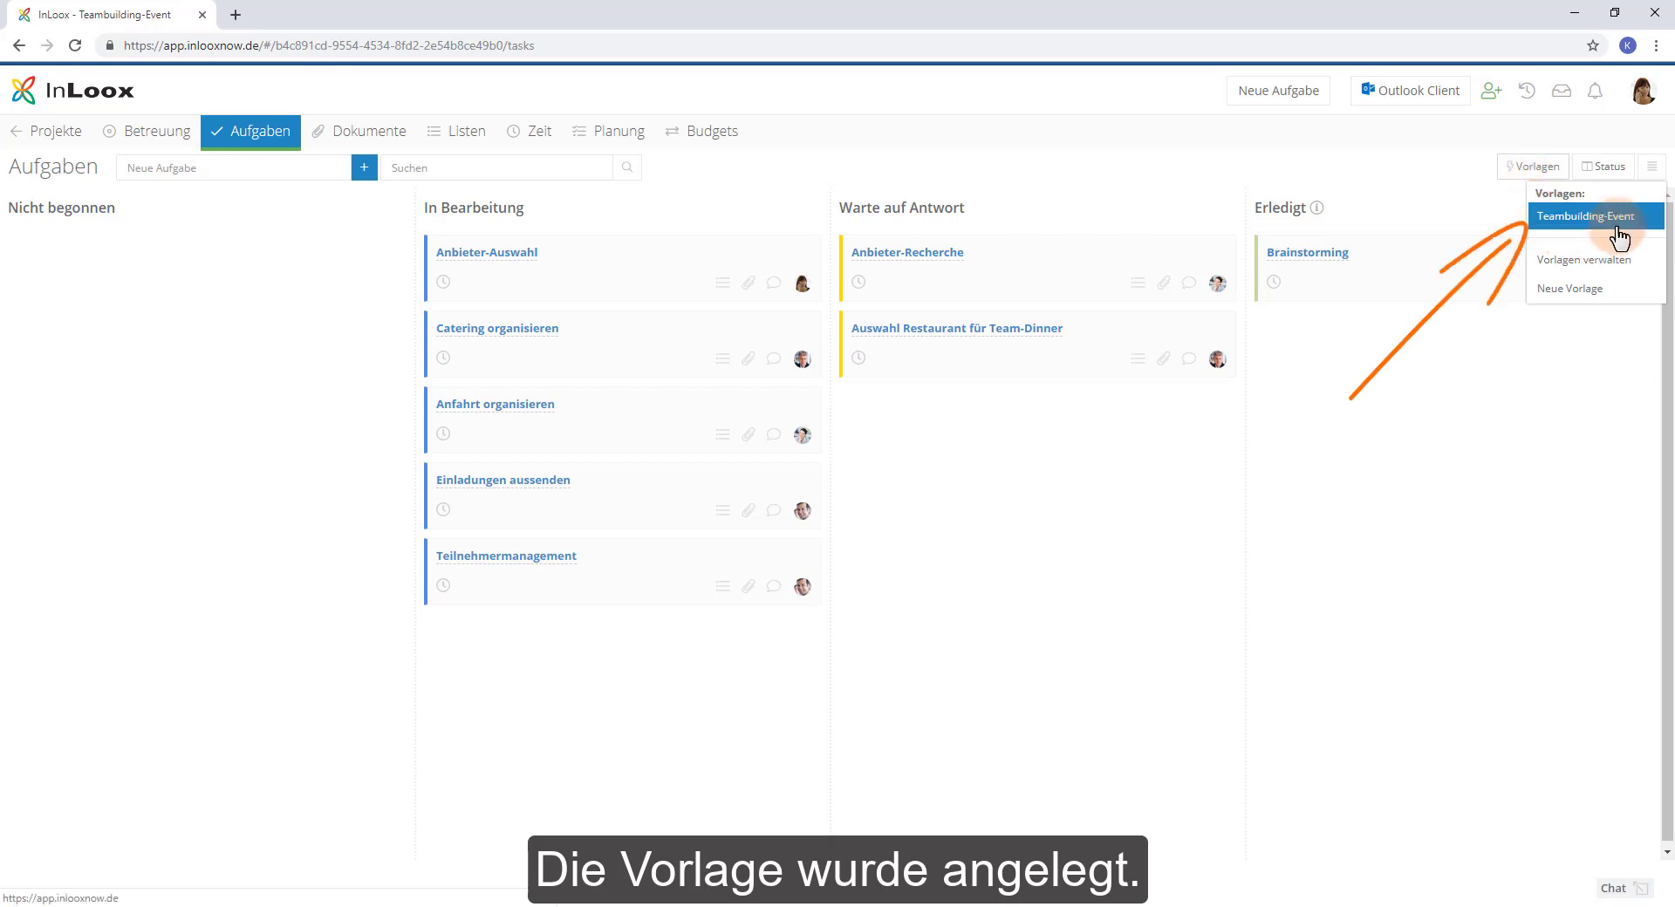
click(1437, 185)
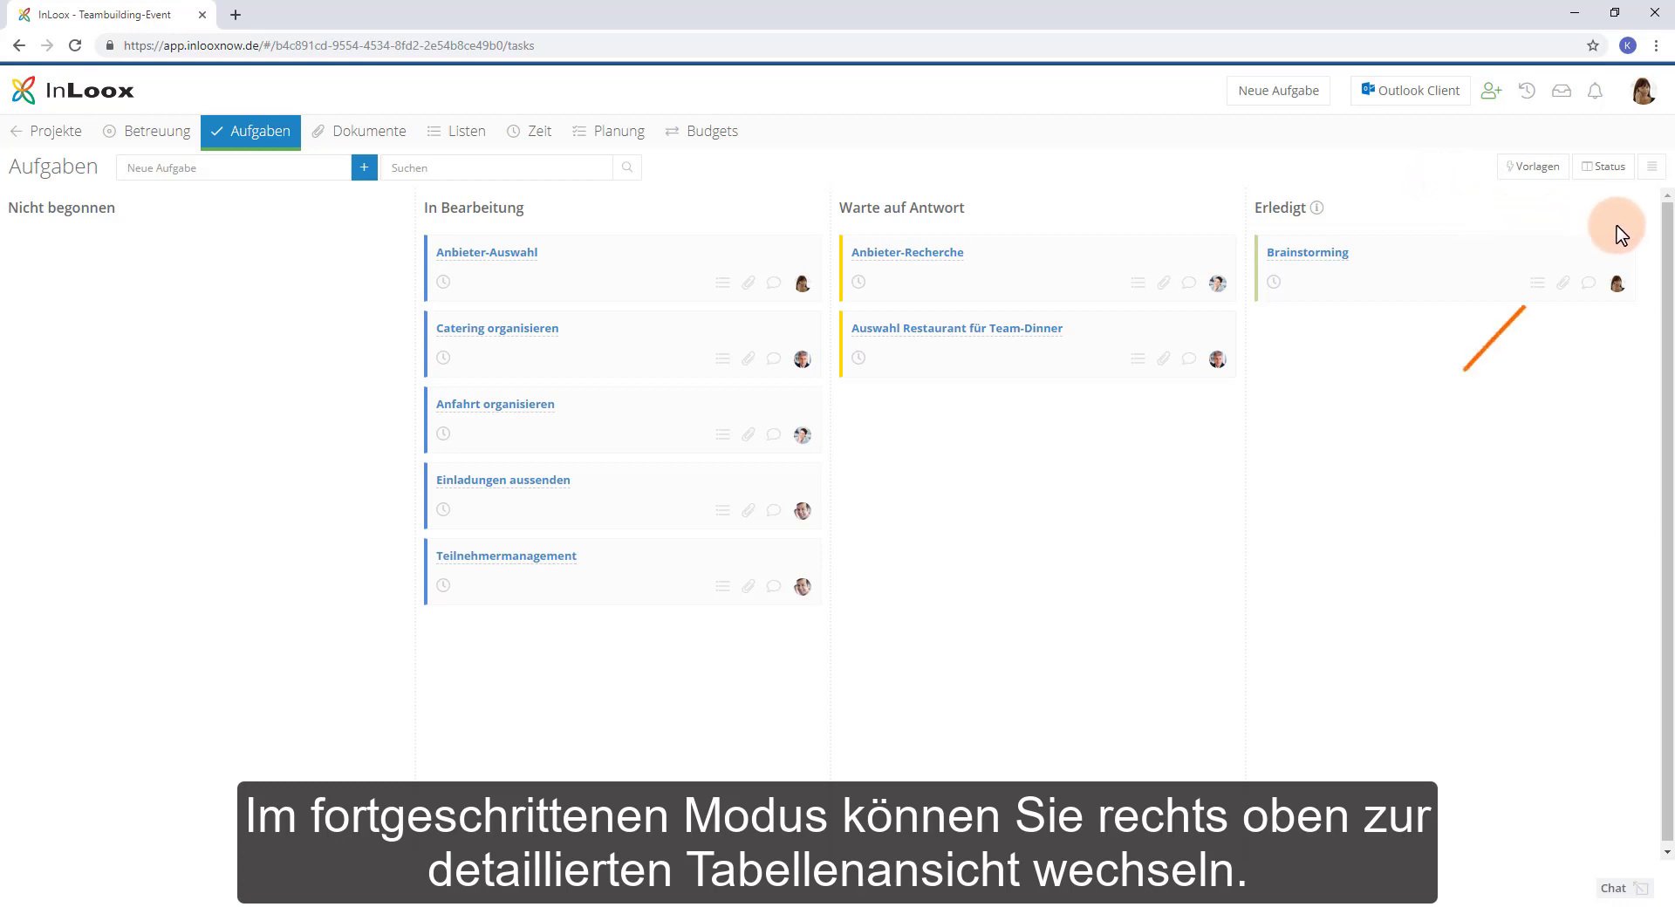
View the project's tasks in the detailed table view and return to the Kanban board
click(1652, 172)
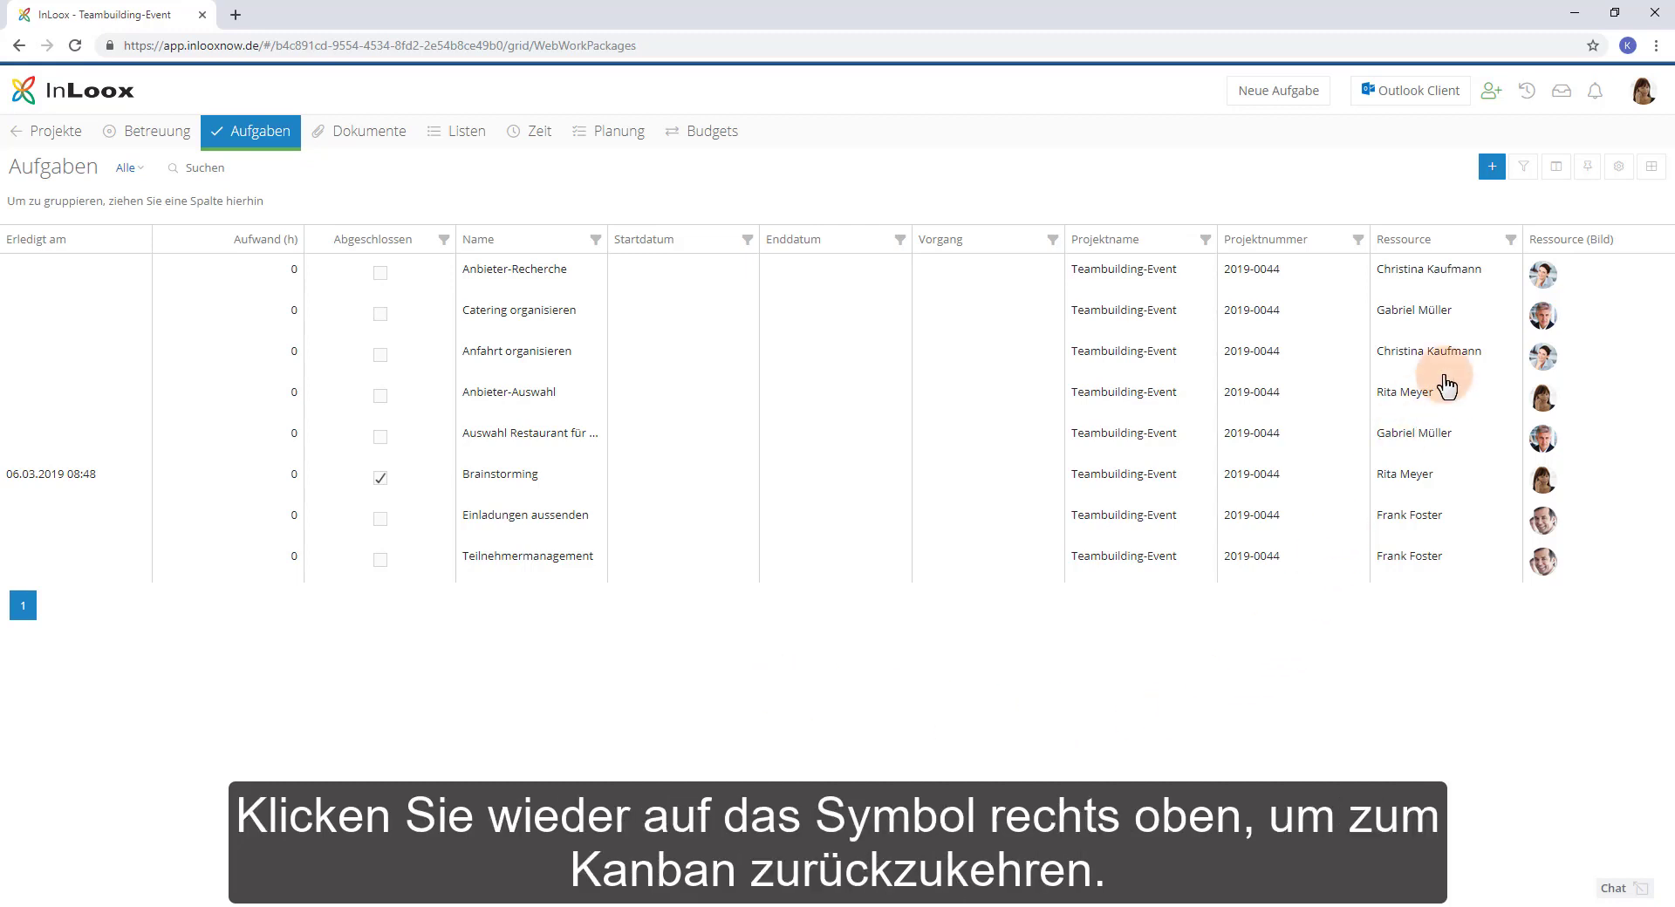
click(1654, 177)
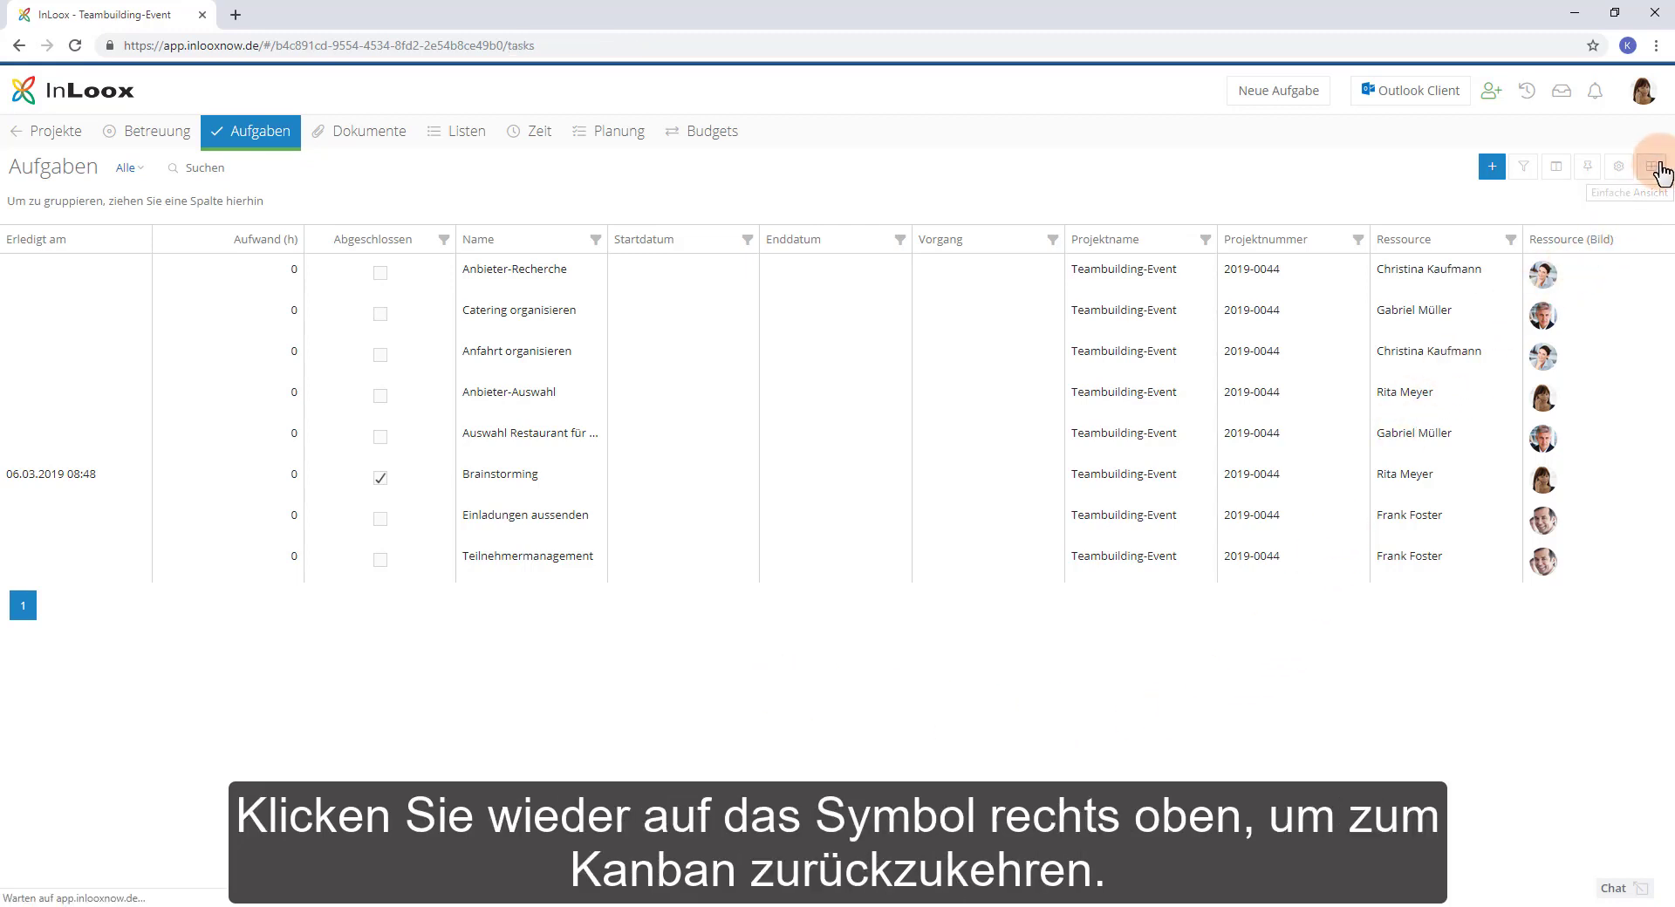